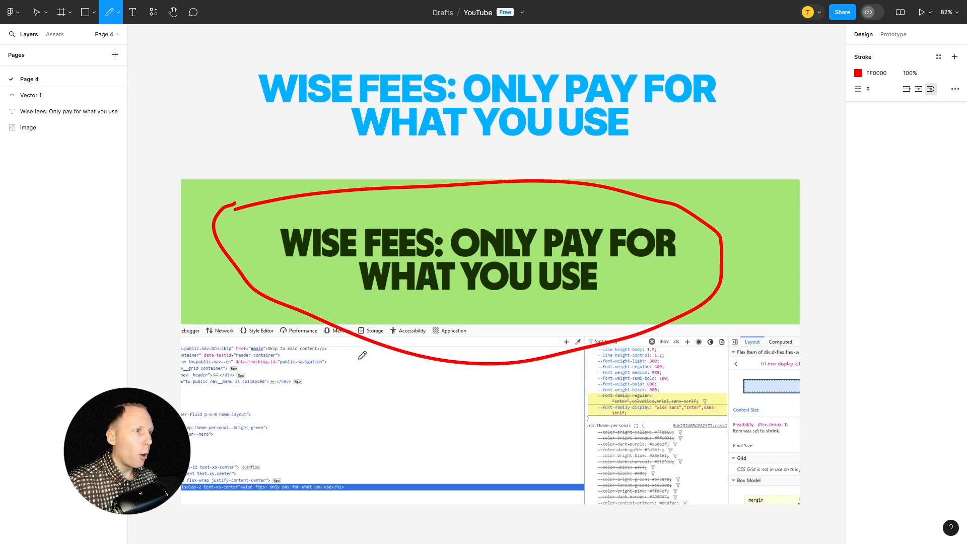
Draw a red downward arrow across the left edge of the green banner and a freehand curve from the heading around to the screenshot's lower left
mouse_move(196, 279)
mouse_down()
mouse_move(194, 303)
mouse_move(196, 335)
mouse_up()
drag(219, 304, 163, 326)
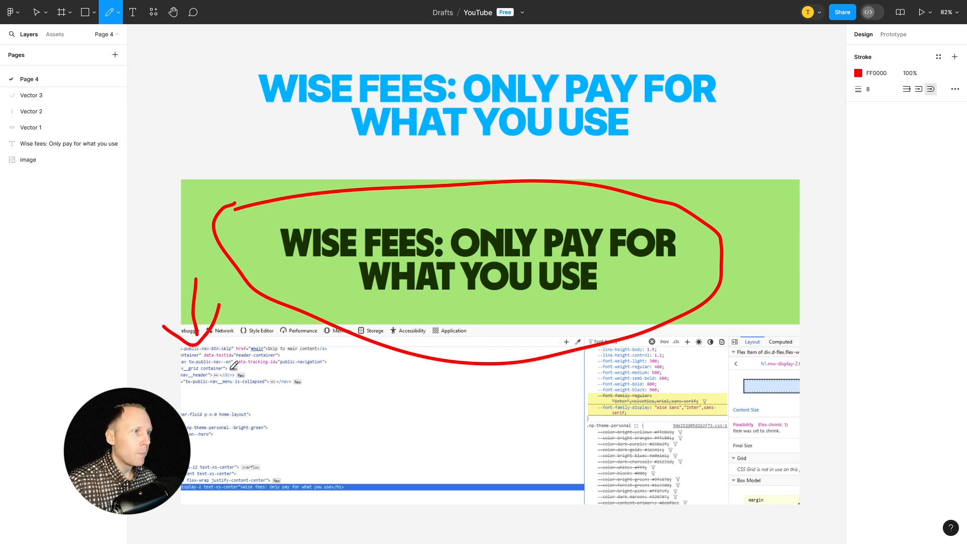
mouse_move(410, 303)
mouse_down()
mouse_move(160, 290)
mouse_move(141, 390)
mouse_move(297, 530)
mouse_up()
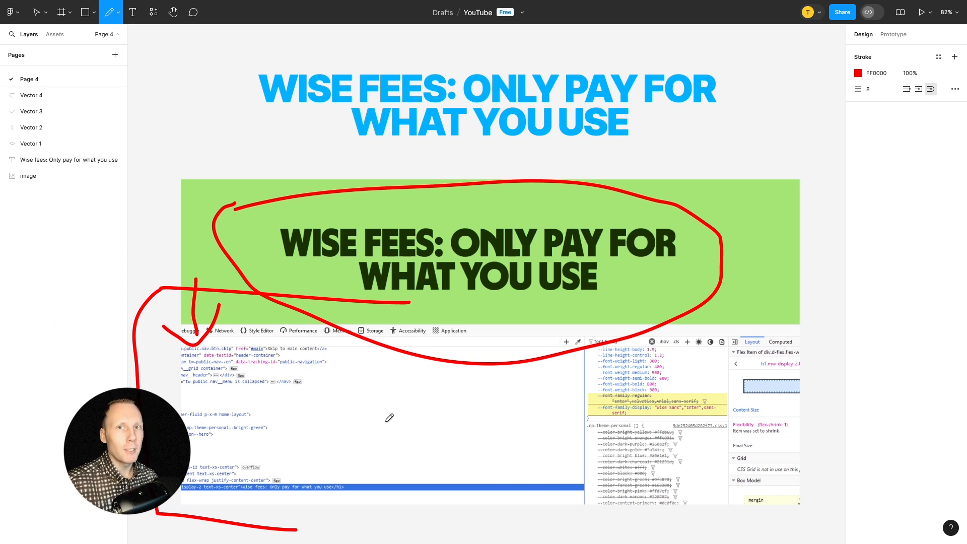
Draw a red arrow to the highlighted font-family lines and underline the "Wise Sans" and "Inter" font names in the code
drag(483, 403, 615, 403)
mouse_move(570, 401)
mouse_down()
mouse_move(616, 401)
mouse_move(572, 417)
mouse_up()
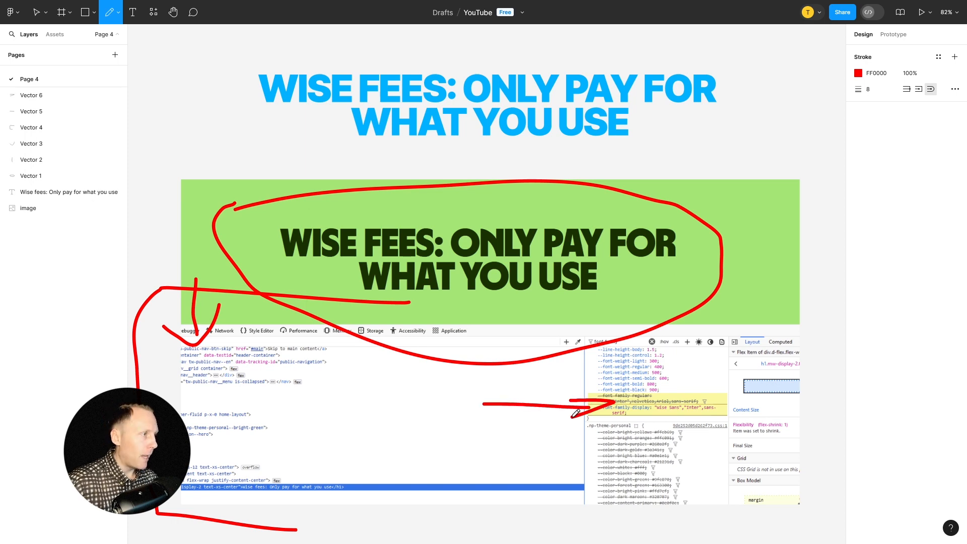
scroll(663, 419, up, 8)
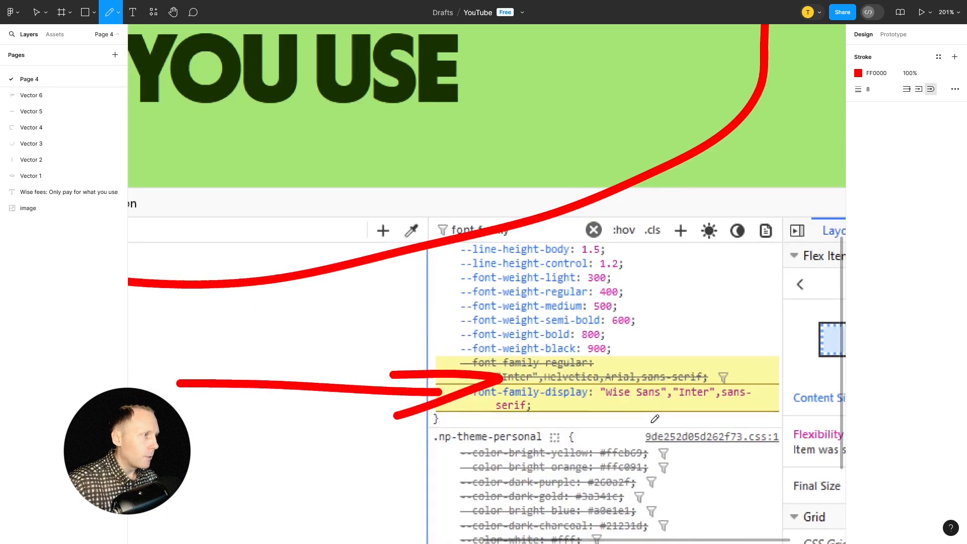
drag(598, 406, 705, 401)
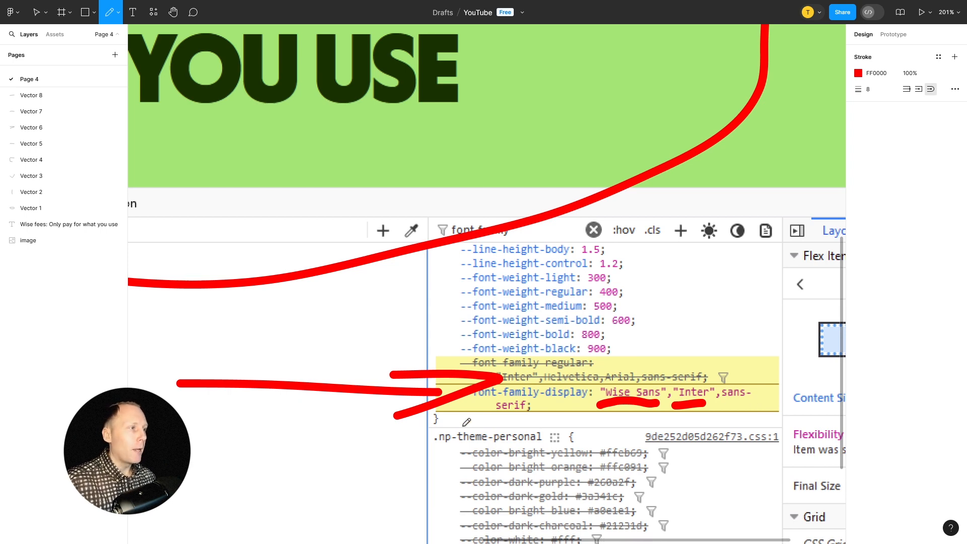
drag(463, 402, 584, 402)
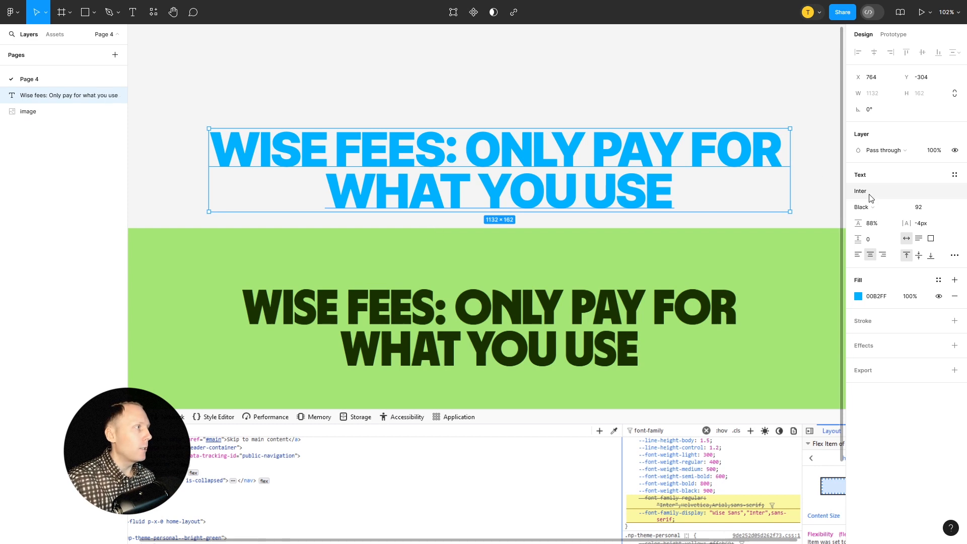
double_click(382, 137)
click(382, 137)
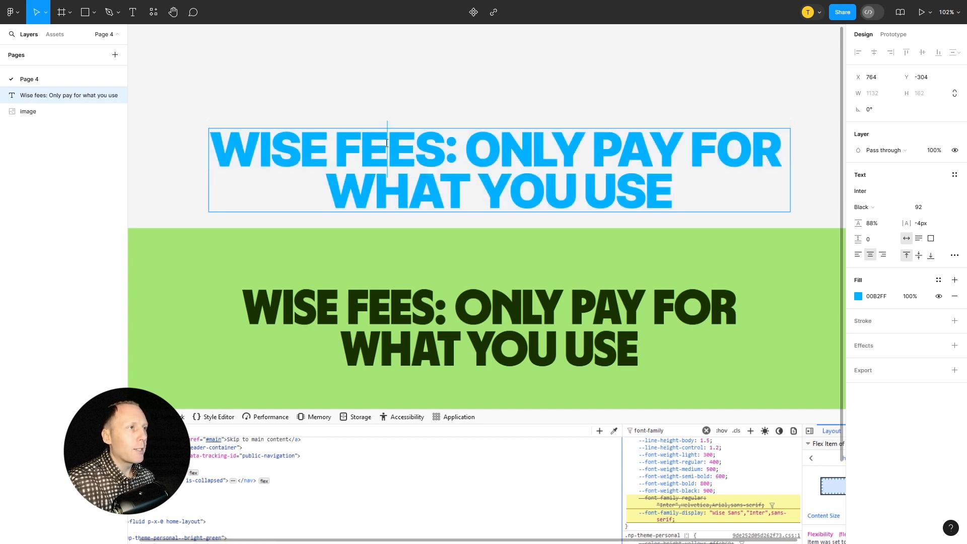
drag(382, 137, 369, 143)
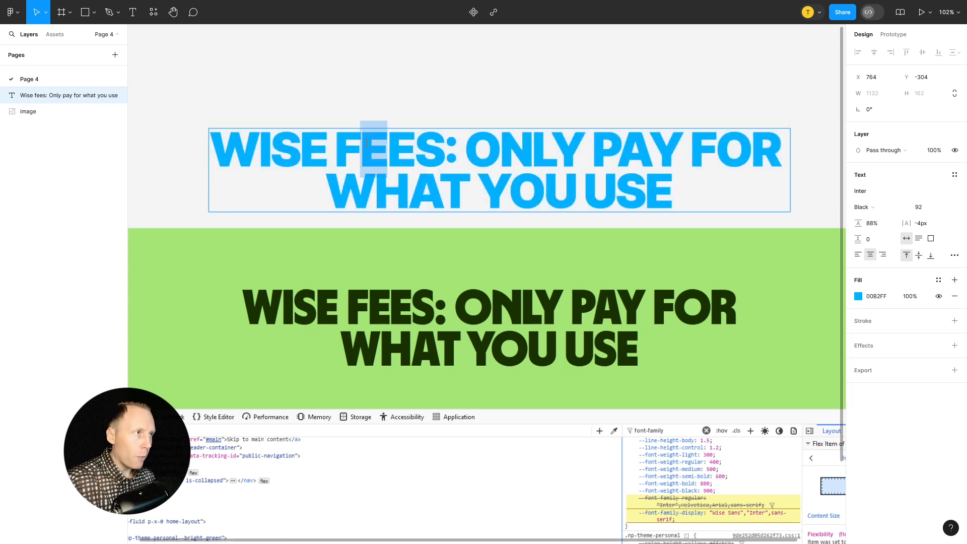
key(Escape)
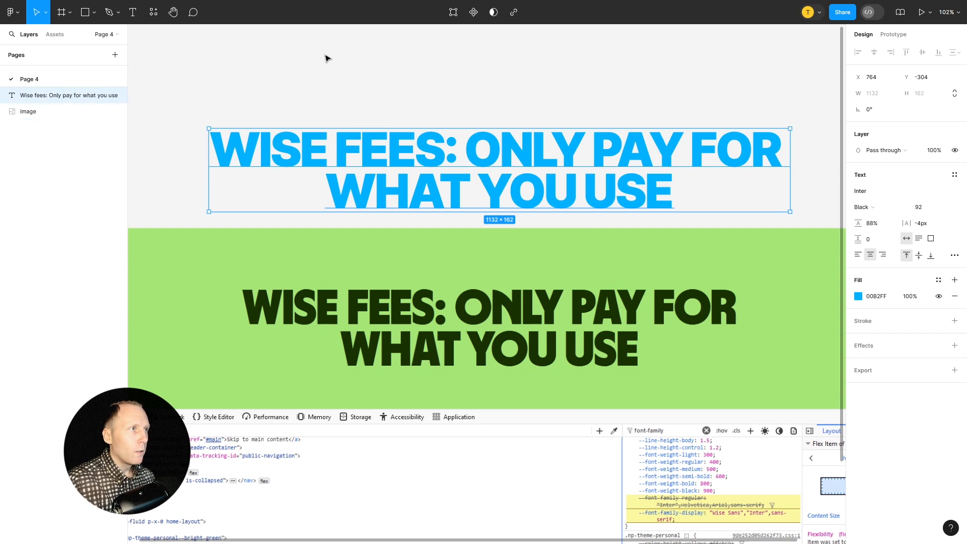
click(356, 65)
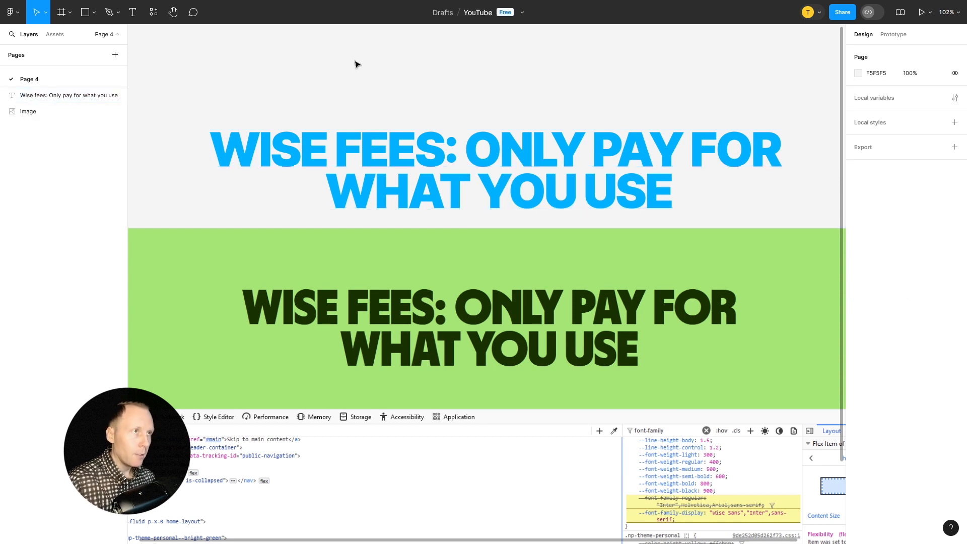
Add a text layer containing "e" and place it over the first E of "FEES" in the green screenshot
click(133, 17)
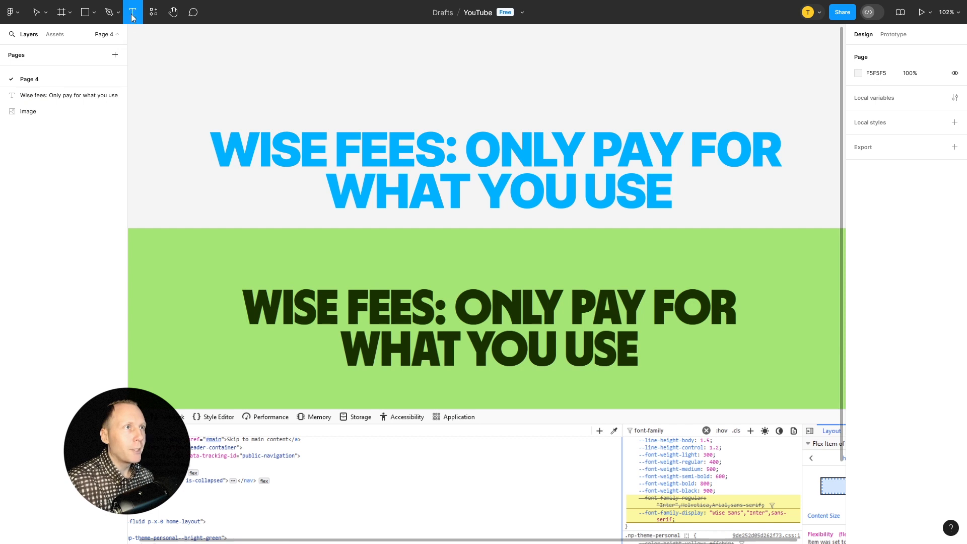
click(343, 68)
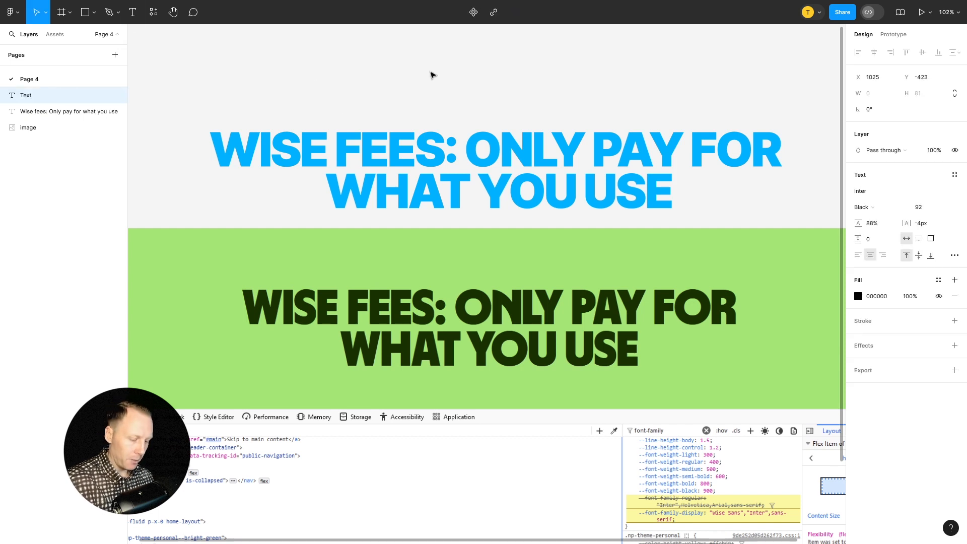
text(e)
key(Escape)
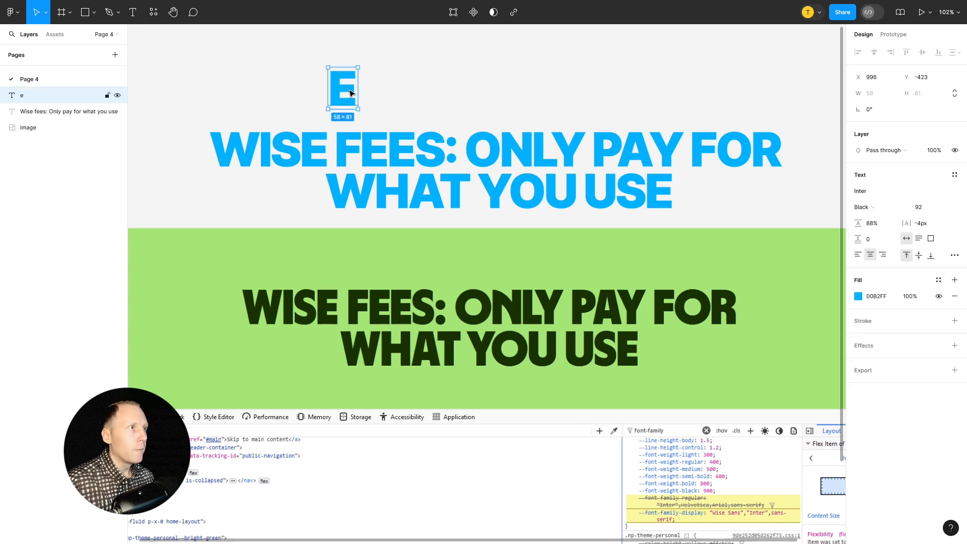
drag(348, 81, 378, 202)
scroll(378, 313, up, 10)
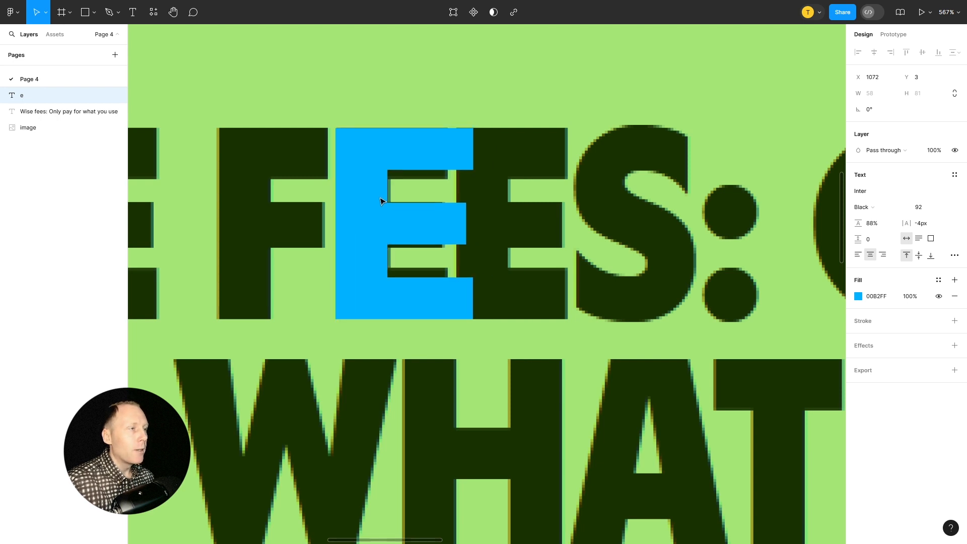
Flatten the blue E text layer into a vector shape and open its points for editing
right_click(368, 168)
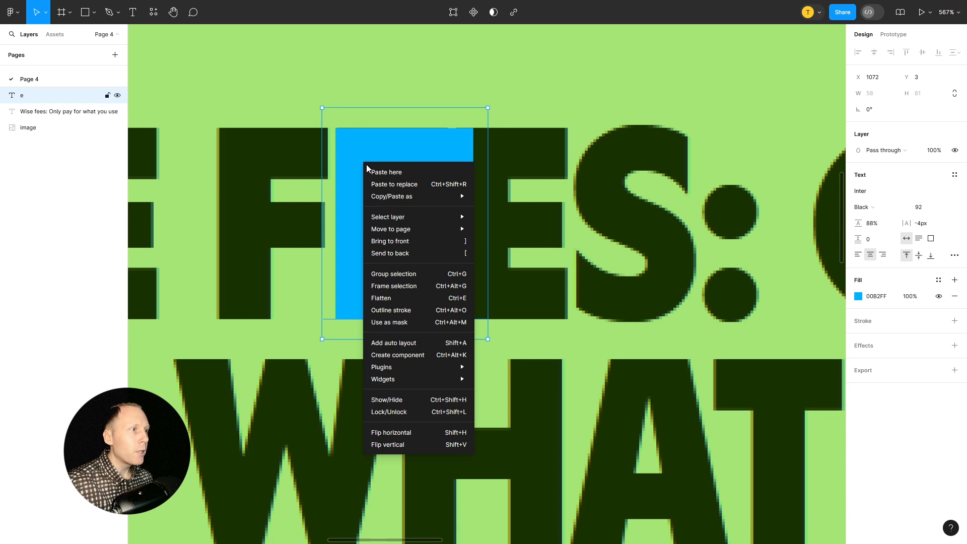
click(381, 300)
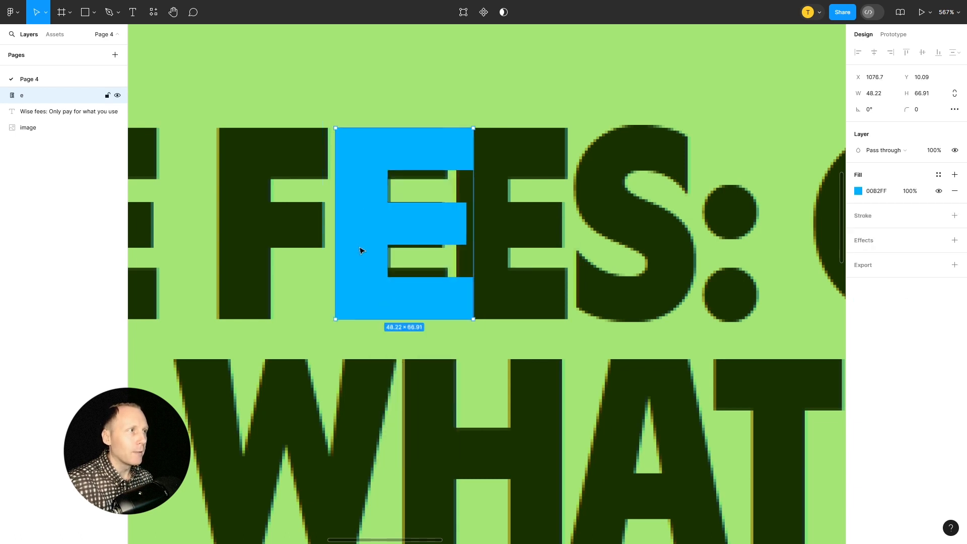
double_click(360, 205)
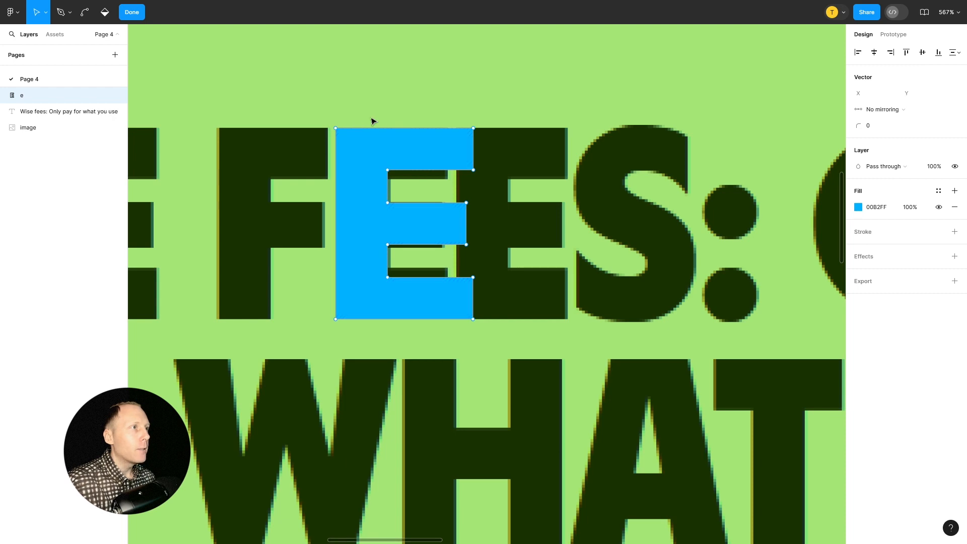
key(ctrl)
scroll(411, 151, up, 5)
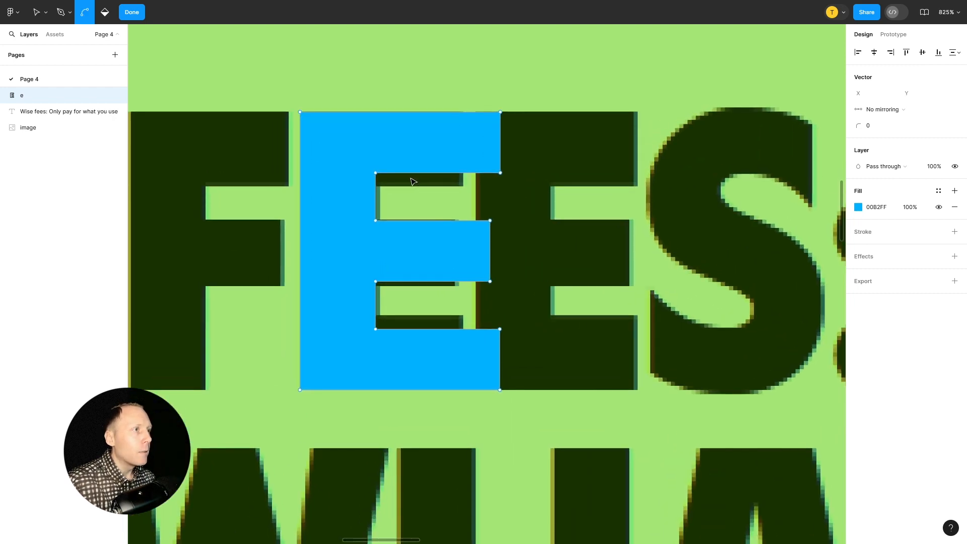
scroll(412, 182, up, 1)
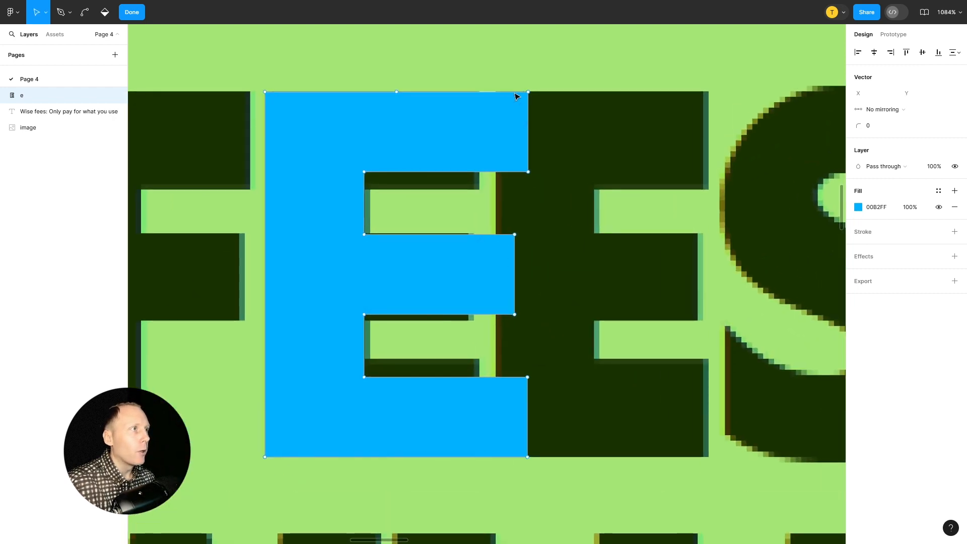
Shorten the E's top arm by moving its two right end points left to X 1115.92
drag(585, 65, 504, 185)
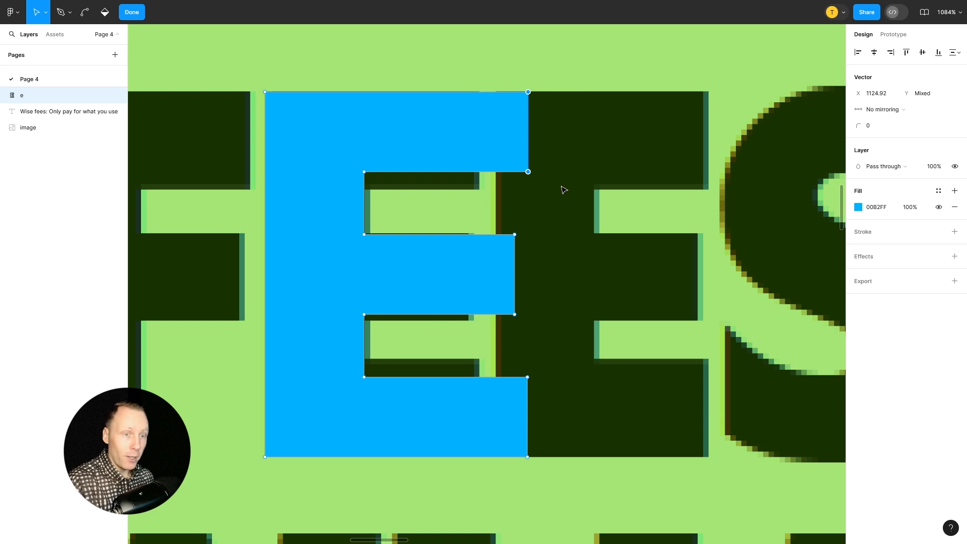
key(Left)
key(Left)
key(Left)
key(Left)
key(Left)
key(Left)
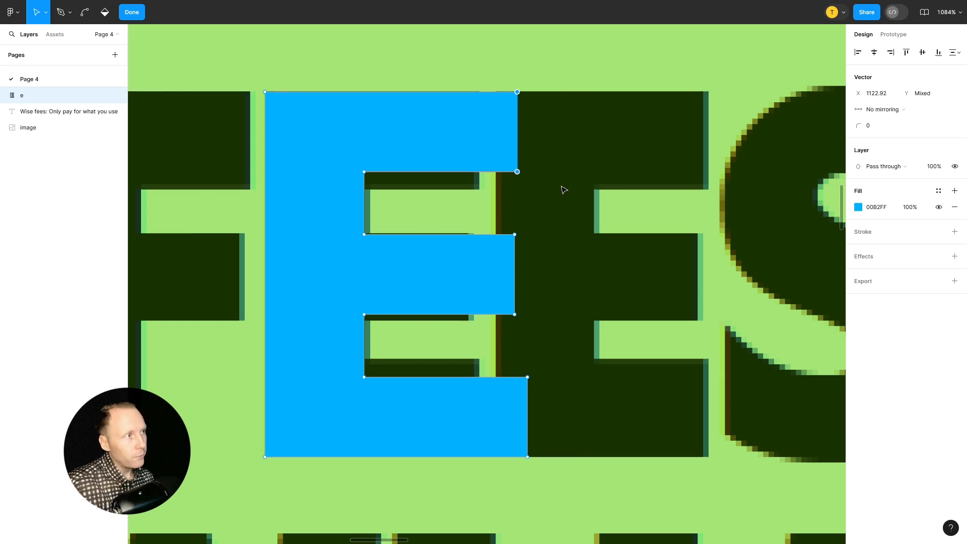
key(Left)
key(Left)
key(Left)
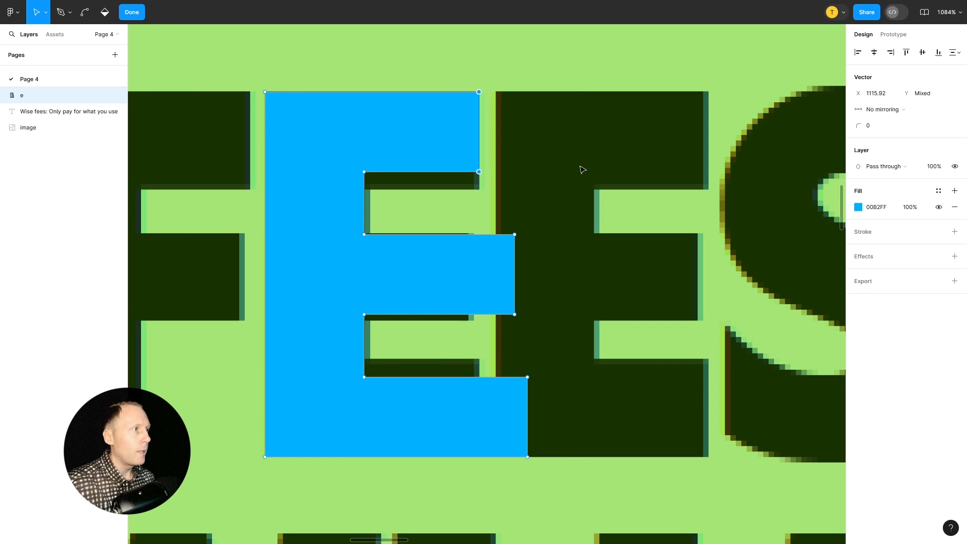
click(540, 174)
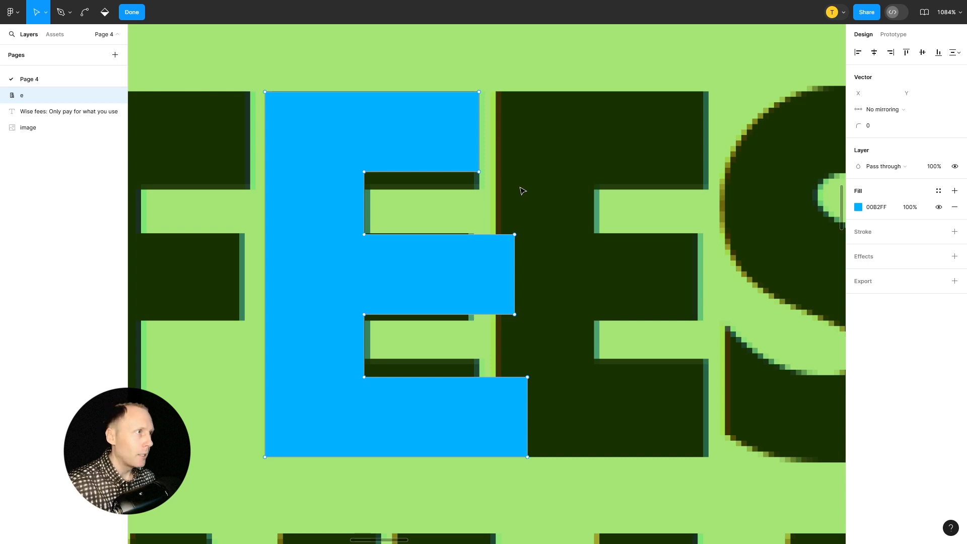
Thicken the E's top arm by moving the two points of its lower edge down to Y 27.73
drag(388, 187, 347, 158)
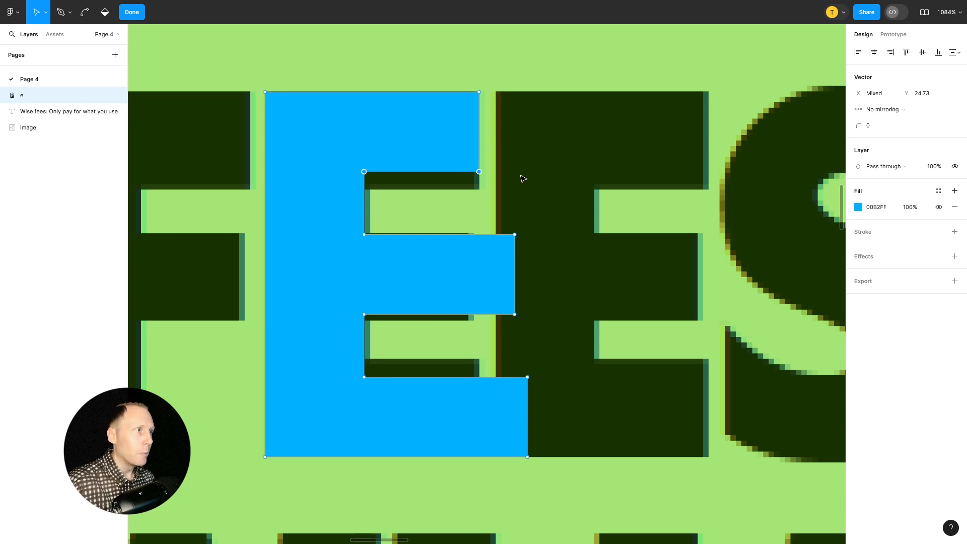
key(Down)
key(Down)
key(Down)
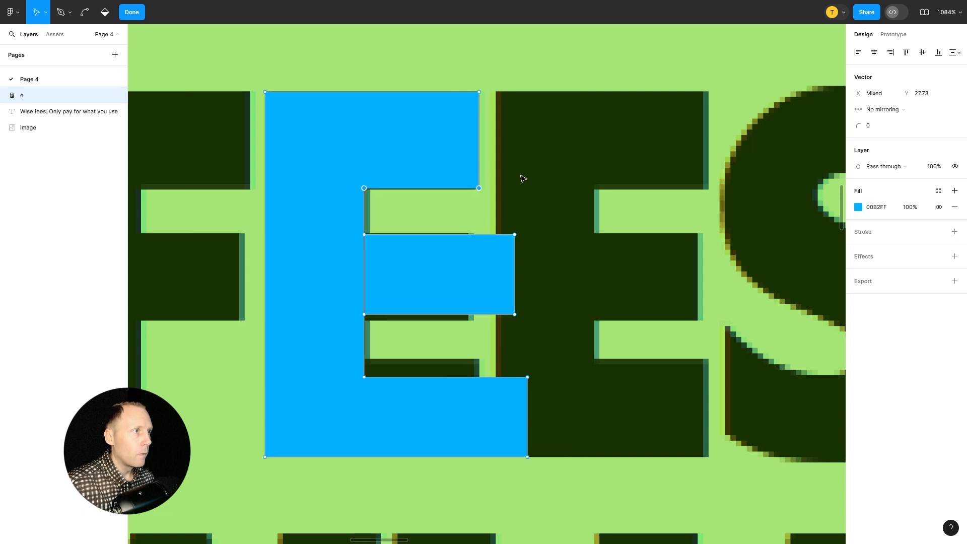
click(549, 177)
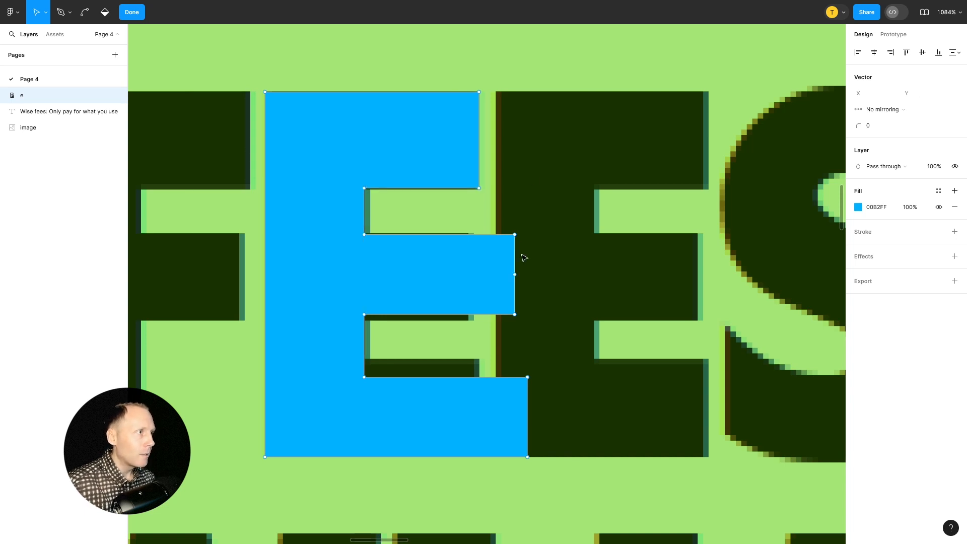
Shorten the E's middle arm by moving its two right end points left to X 1114.44
drag(558, 220, 506, 336)
key(Left)
key(Left)
key(Left)
key(Left)
key(Left)
key(Left)
key(Left)
key(Left)
key(Left)
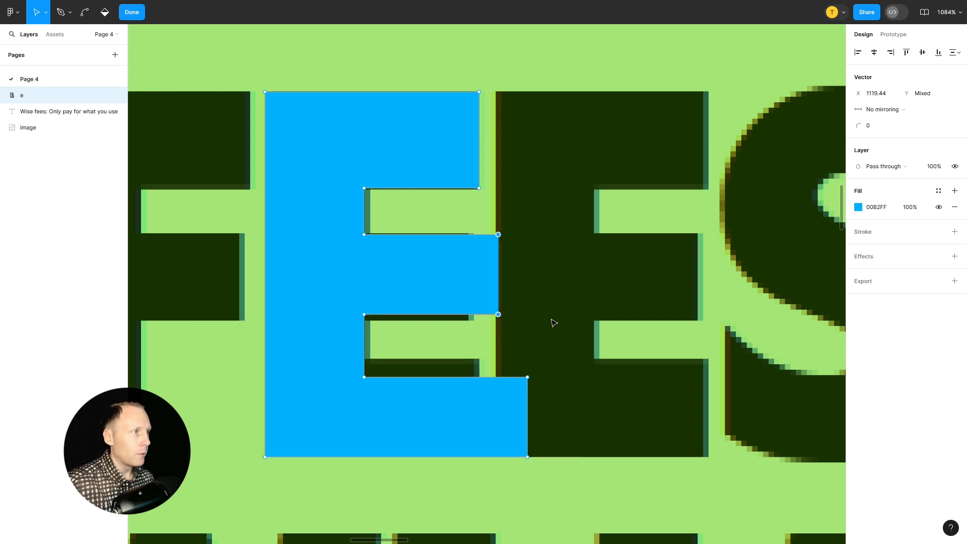
key(Right)
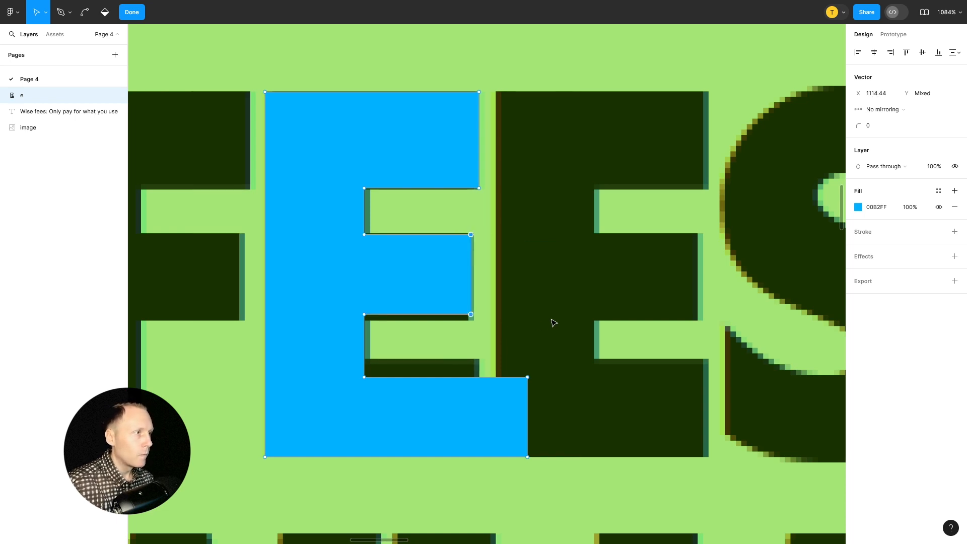
Thicken the E's middle arm by moving the two points of its lower edge down to Y 51.86
click(494, 334)
drag(524, 331, 353, 310)
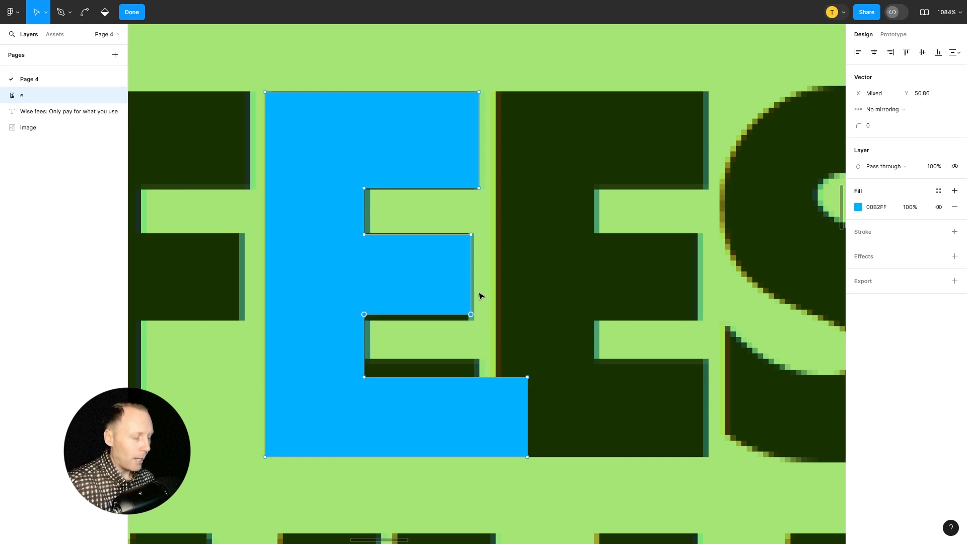
key(Down)
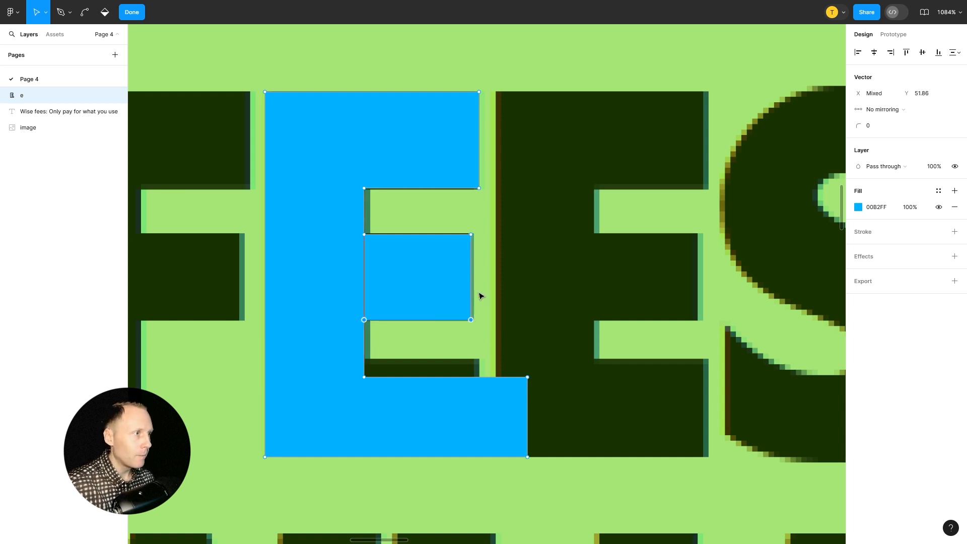
Shorten the E's bottom arm by moving its two right end points left, in line with the top arm's end
drag(599, 356, 507, 473)
key(Left)
key(Left)
key(Left)
key(Left)
key(Left)
key(Left)
key(Left)
key(Left)
key(Left)
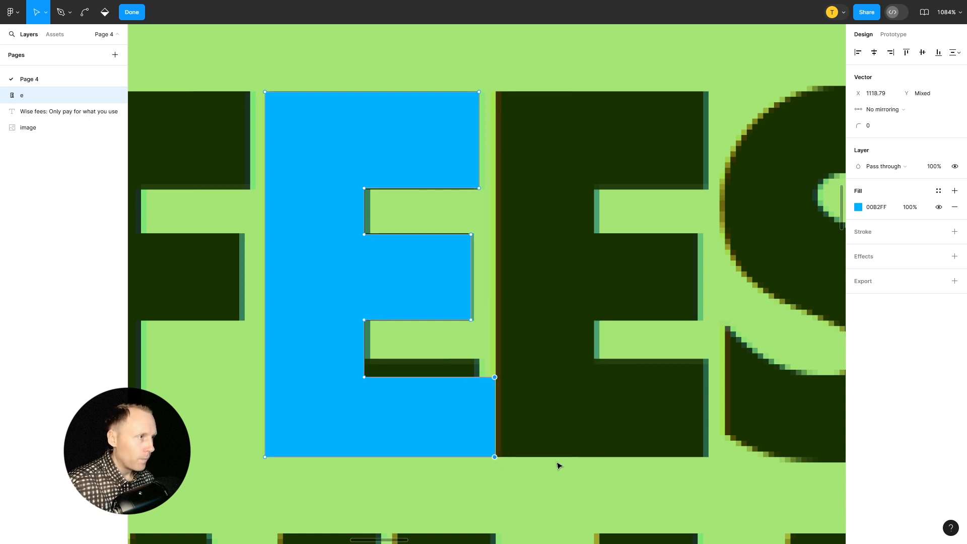
Thicken the E's bottom arm by raising its upper edge points to Y 59.36, and finish the vector editing
drag(540, 358, 305, 389)
key(Up)
key(Up)
key(Up)
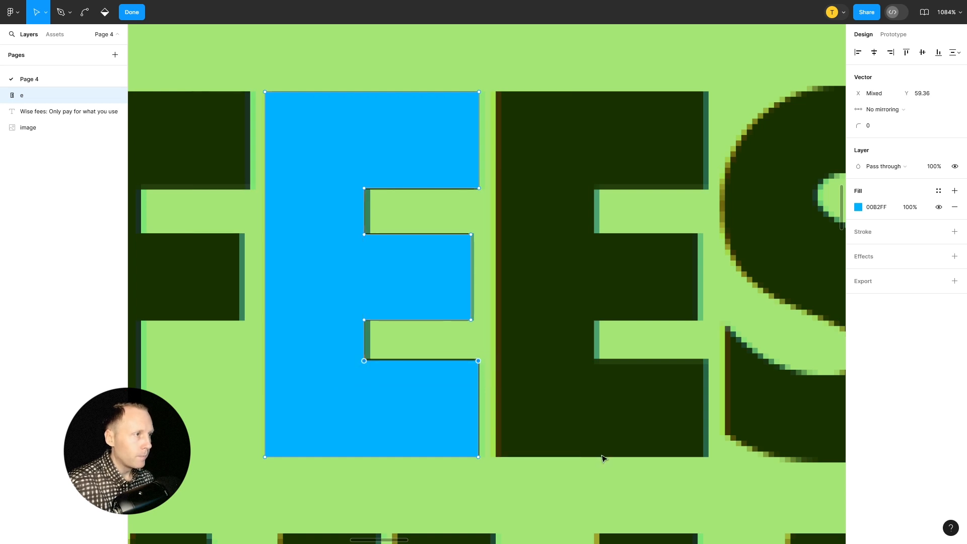
key(Escape)
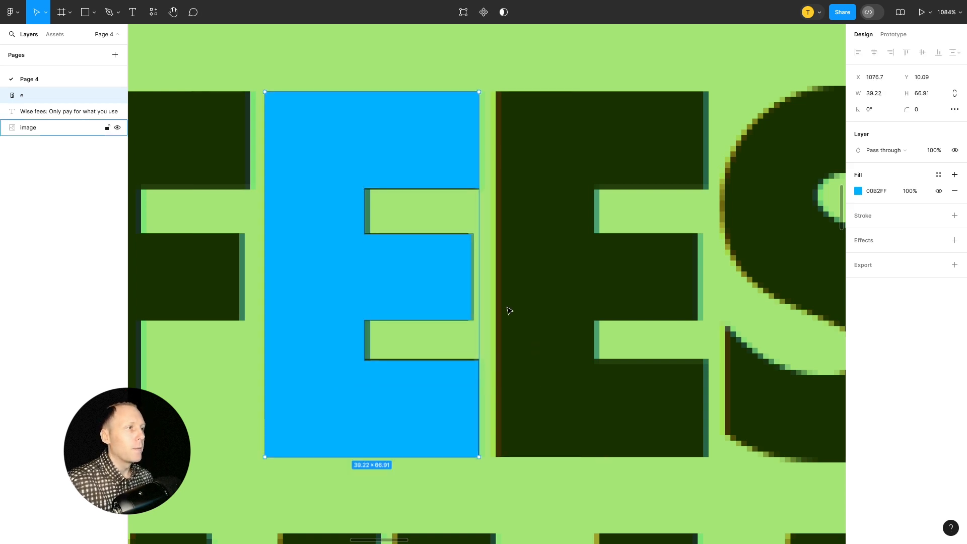
Compare the reshaped E with the second E of "FEES" by overlaying it, and place it back over the first E at X 1078, Y 10
scroll(508, 311, down, 3)
drag(413, 264, 537, 242)
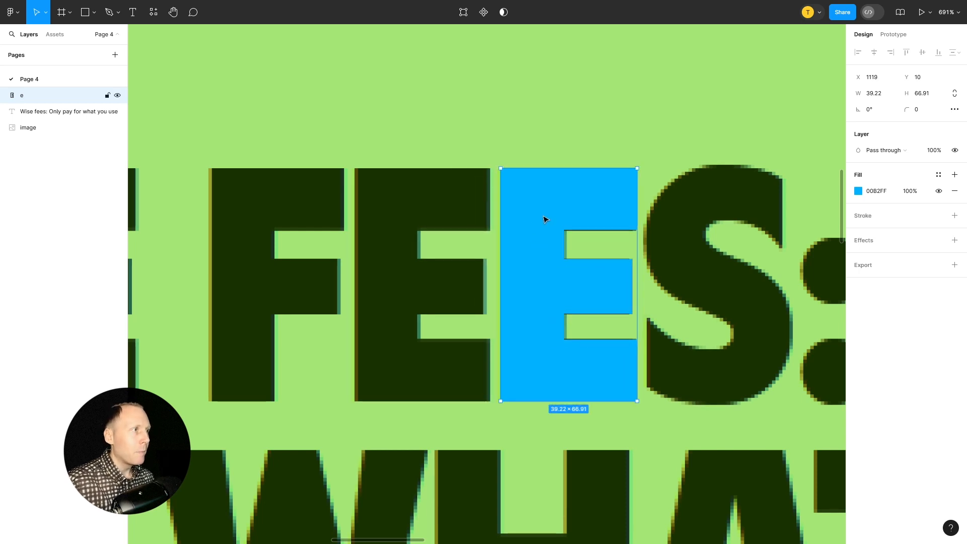
drag(544, 218, 414, 223)
scroll(414, 223, up, 5)
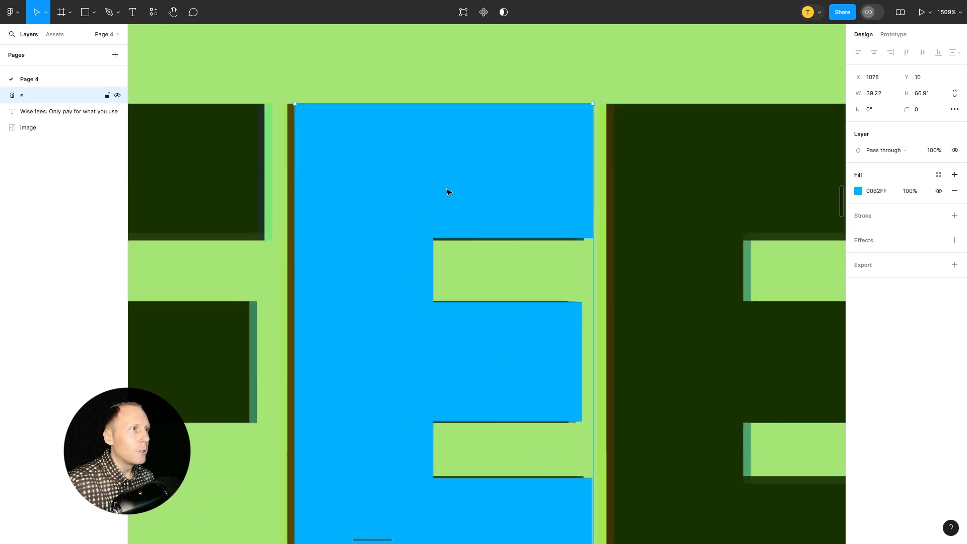
Align the blue E with the first E of "FEES" at X 1077, and overlay it on the second E at X 1119, Y 10 for comparison
drag(448, 192, 438, 185)
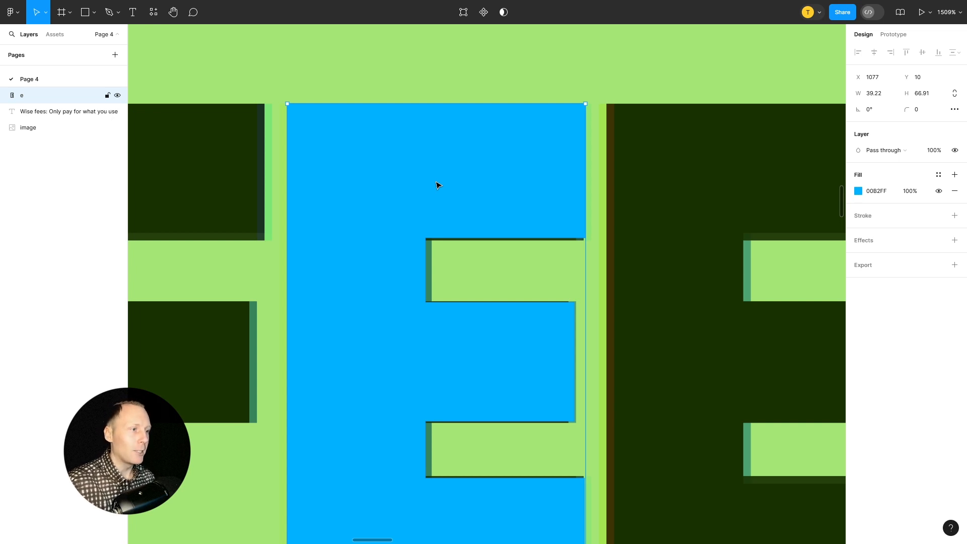
scroll(437, 185, down, 10)
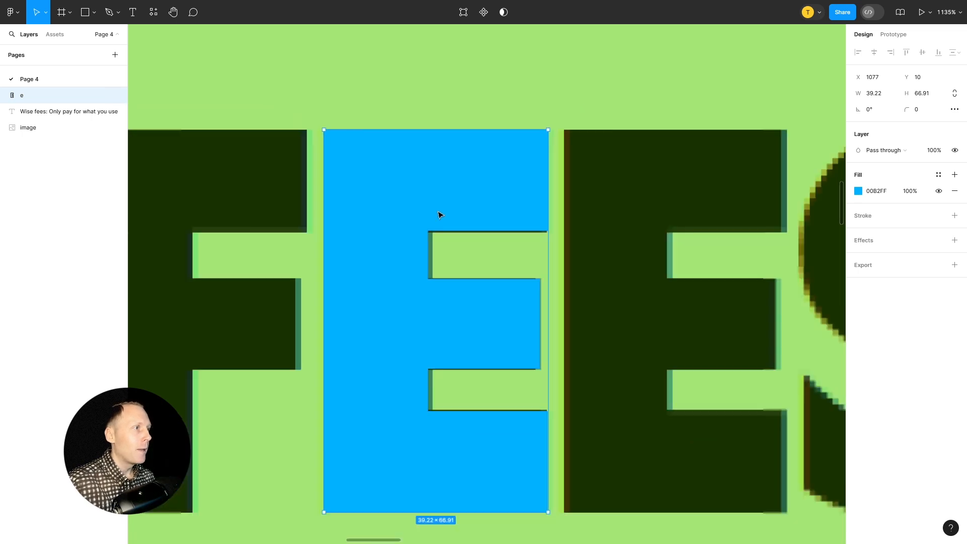
drag(427, 226, 516, 211)
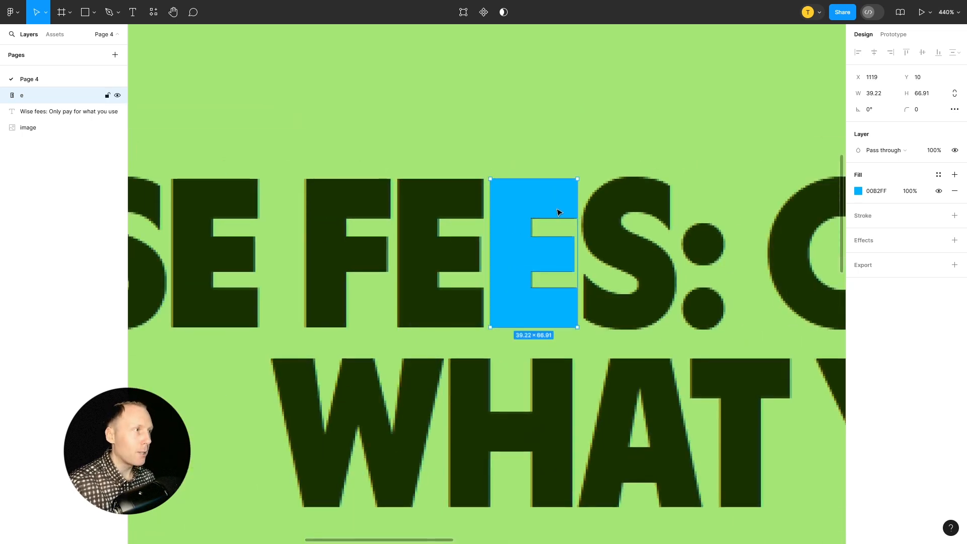
Enlarge the blue E to 2x and 5x with the Scale tool, and return it to 1x
click(45, 13)
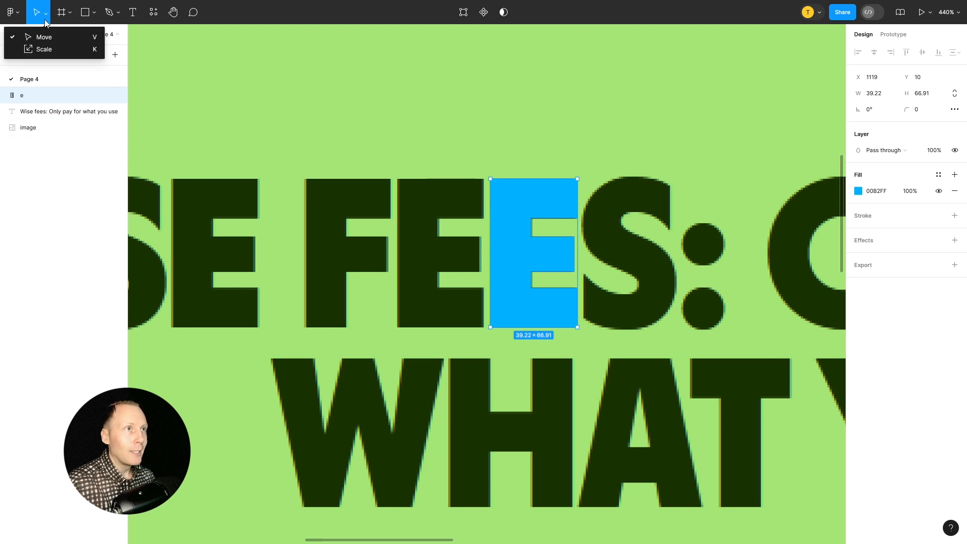
click(49, 50)
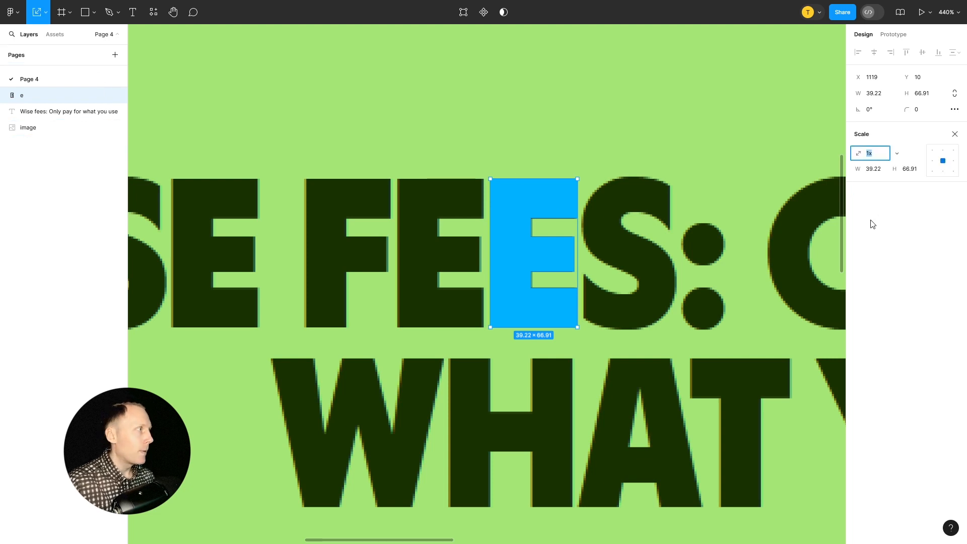
click(898, 154)
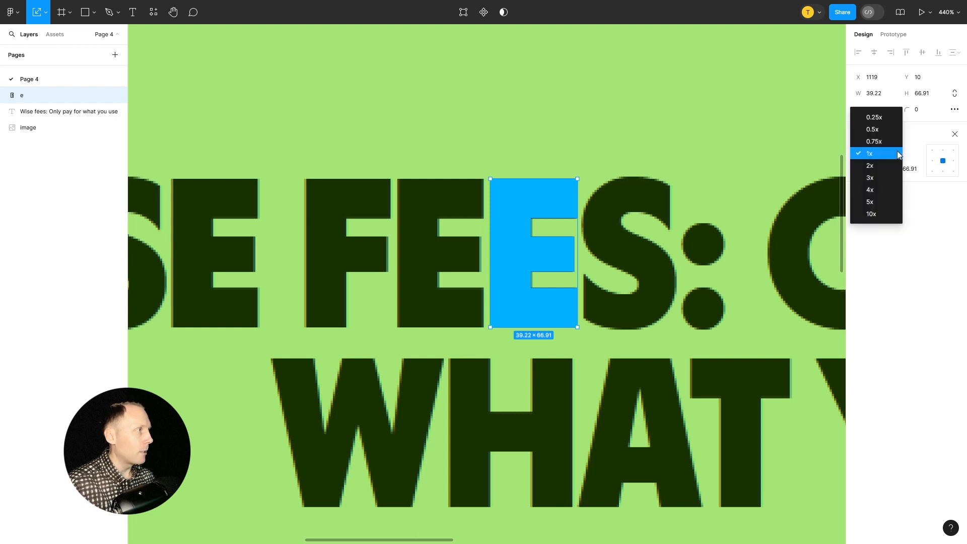
click(879, 165)
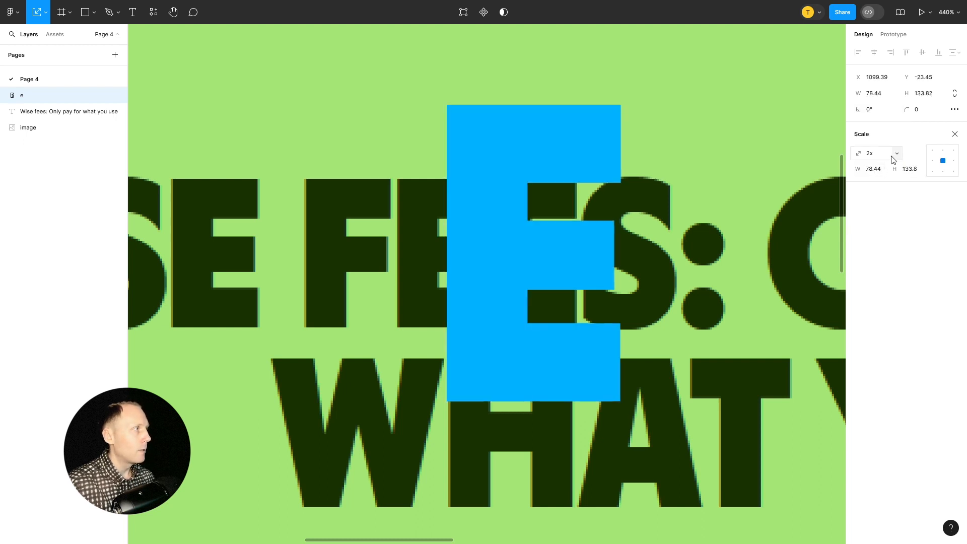
click(898, 156)
click(885, 189)
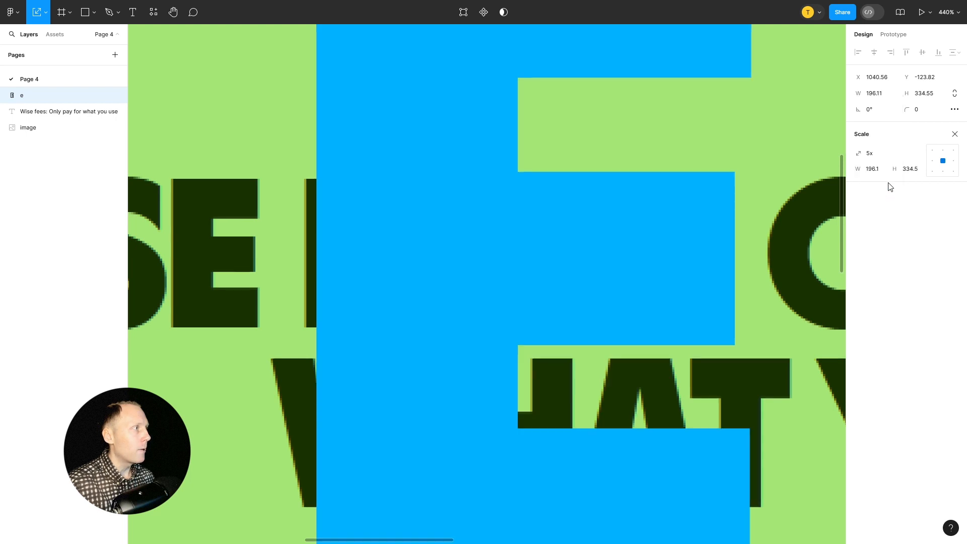
click(896, 155)
click(877, 107)
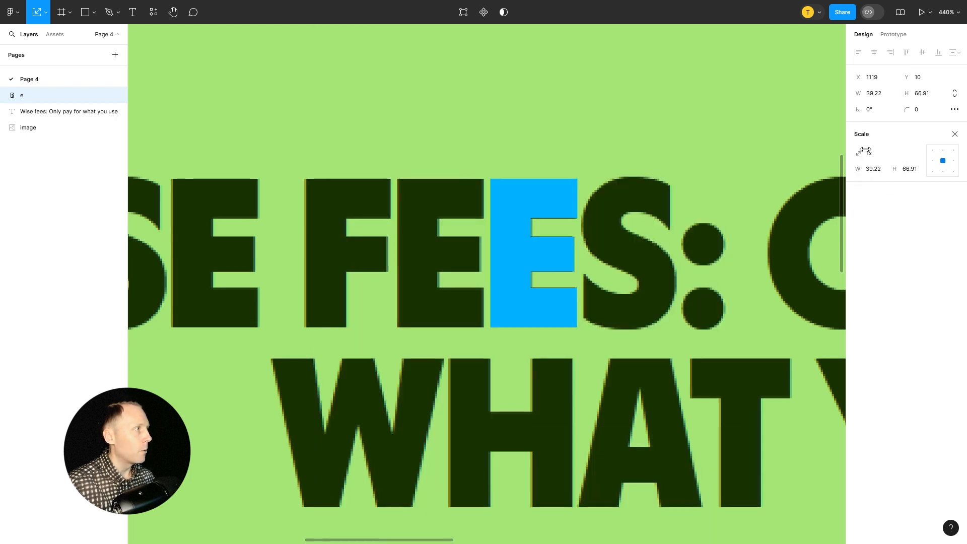
Scale the blue E proportionally to a width of 80, and reset the scale factor to 1x
click(874, 170)
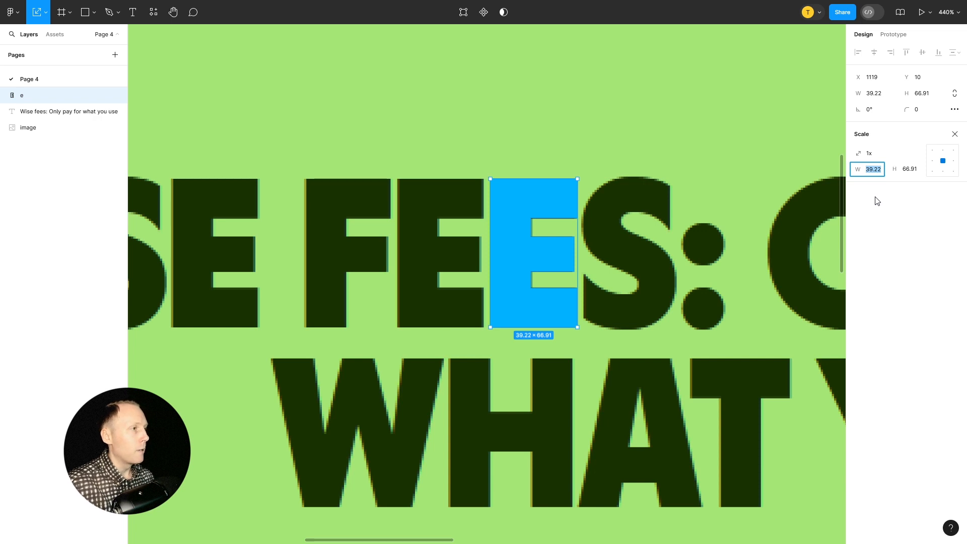
text(80)
key(Return)
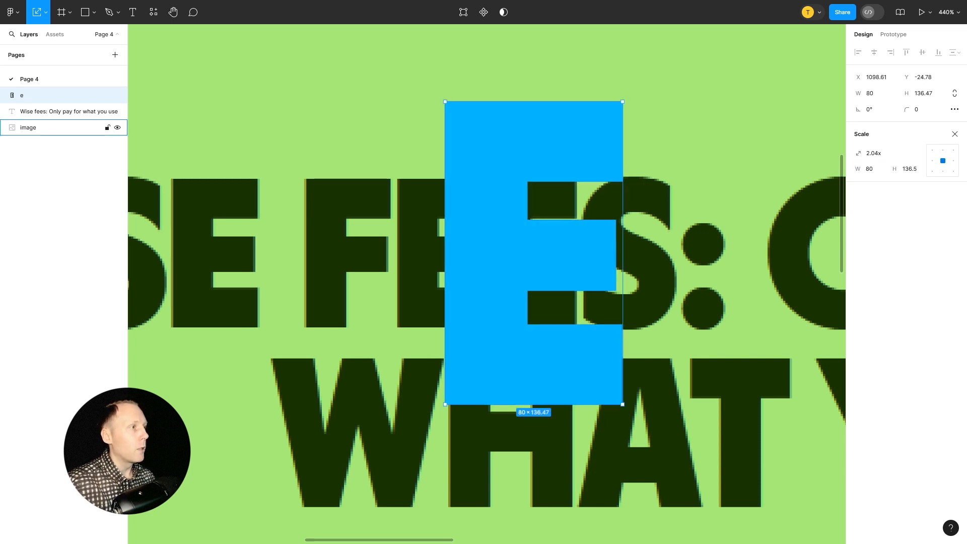
click(897, 154)
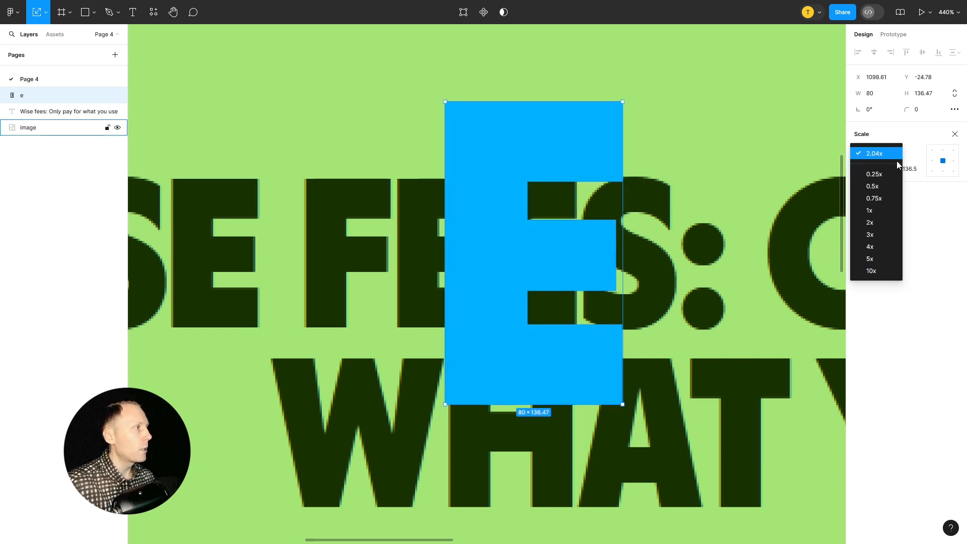
click(883, 208)
Leave scaling and move the blue E out of the heading line to X 1194, Y -43
drag(549, 205, 456, 205)
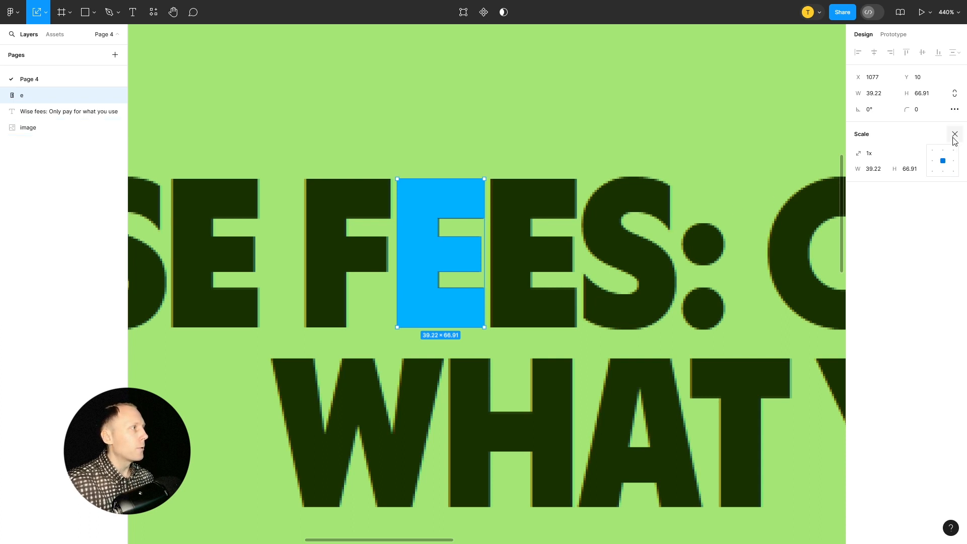
click(955, 134)
drag(419, 207, 676, 89)
Trace the top, left and bottom edges of the first E of "FEES" with the Pen tool, from X 1116, Y 10 to X 1116, Y 77
click(497, 195)
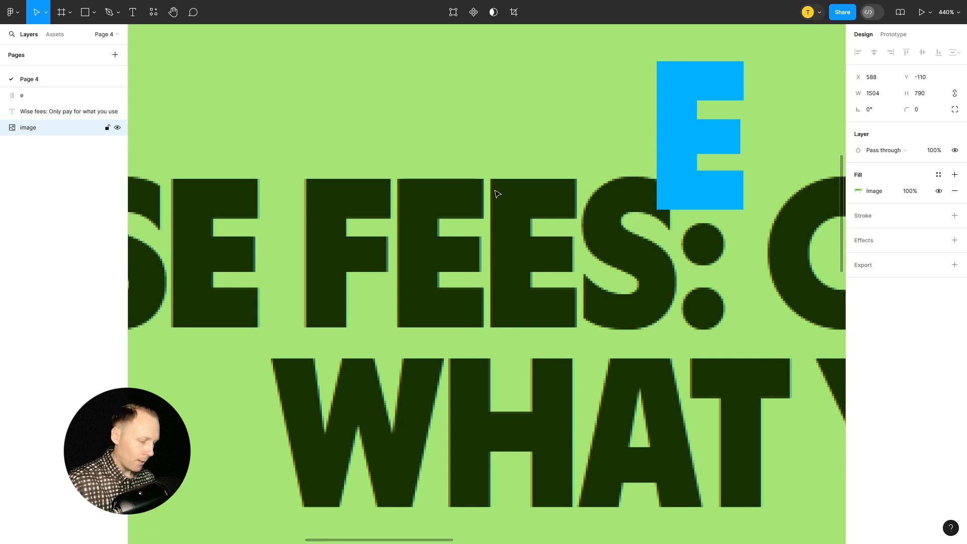
key(p)
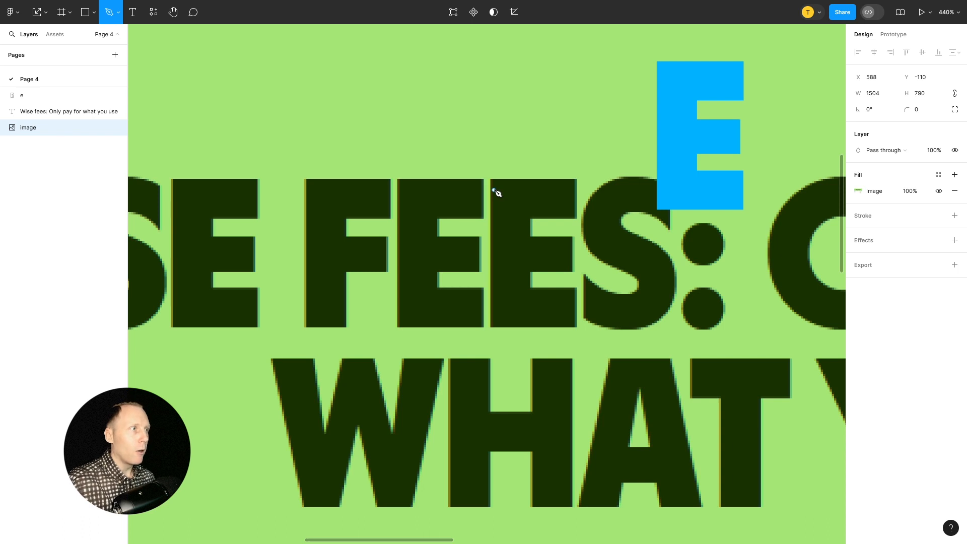
scroll(484, 200, up, 5)
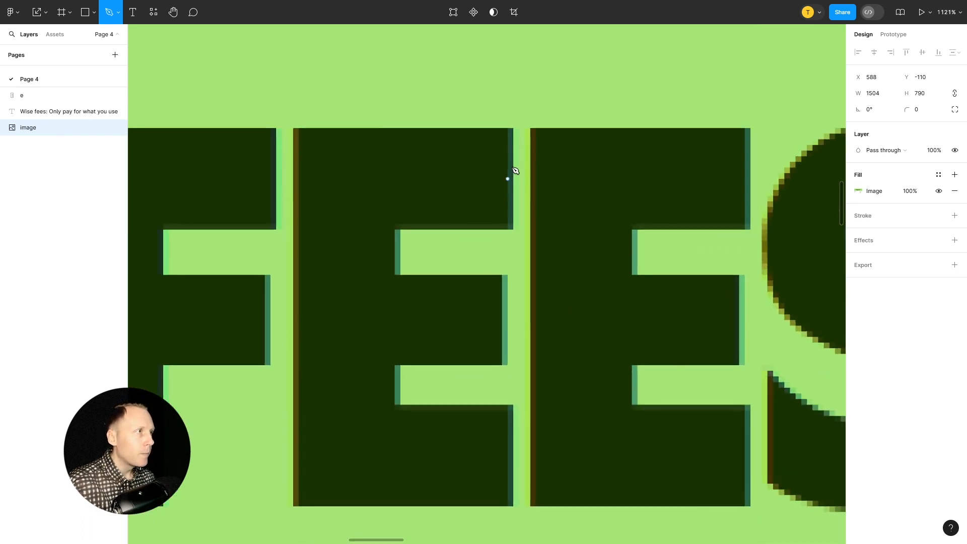
click(513, 128)
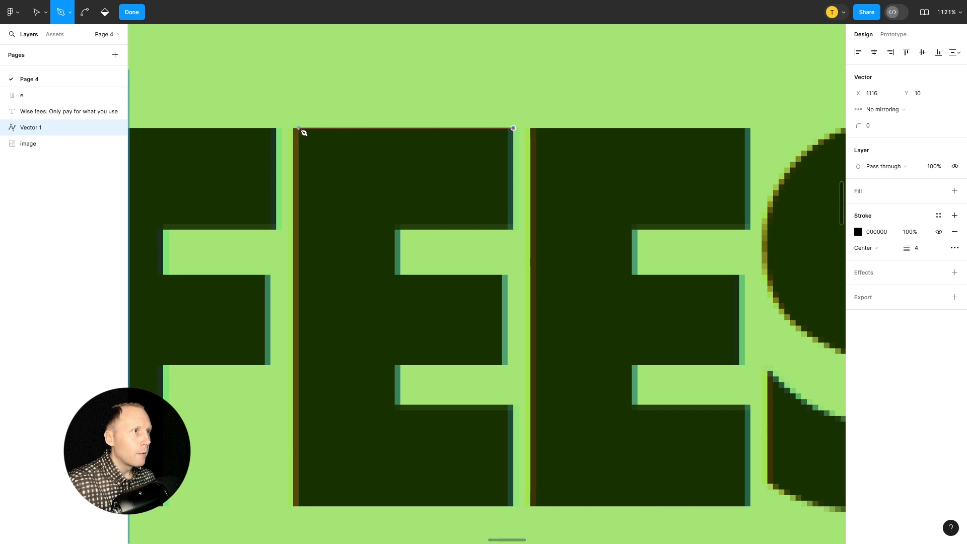
click(293, 128)
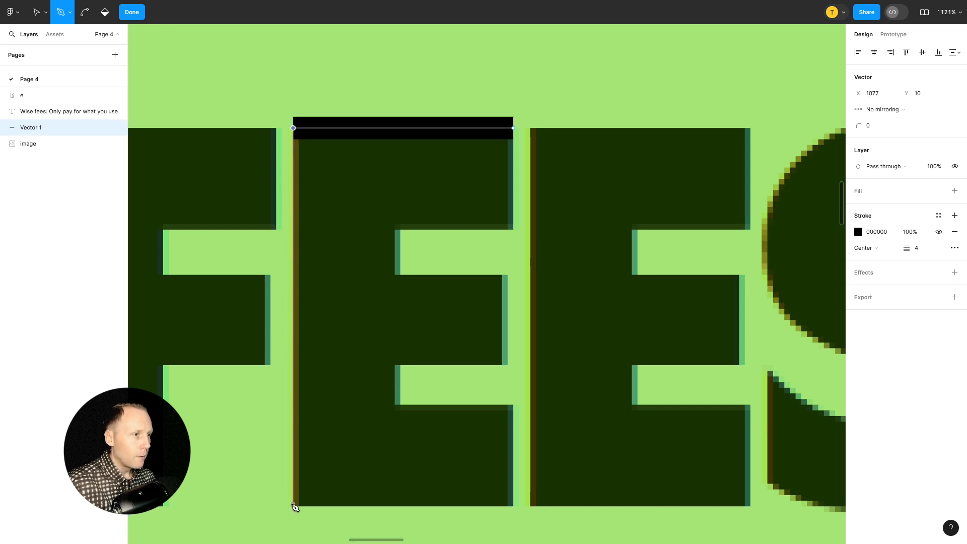
click(294, 506)
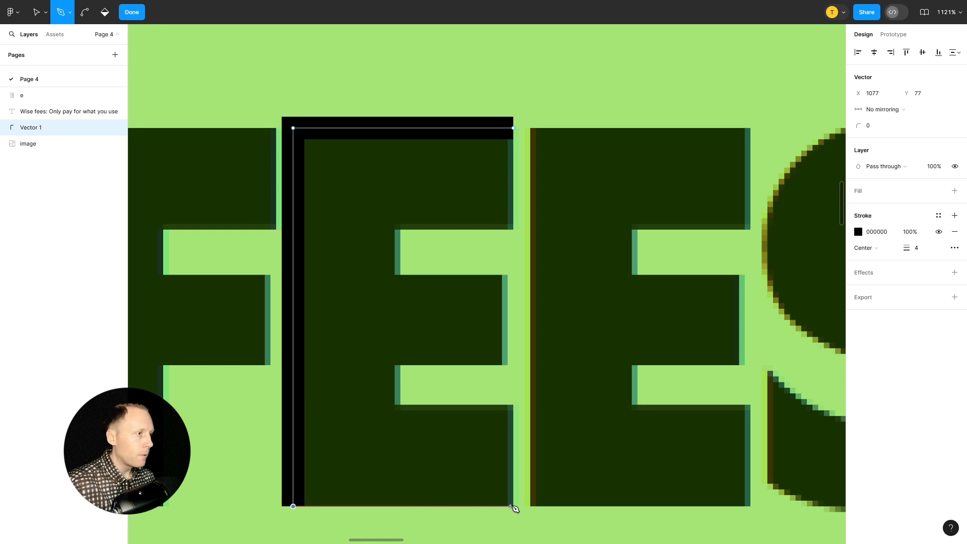
click(513, 506)
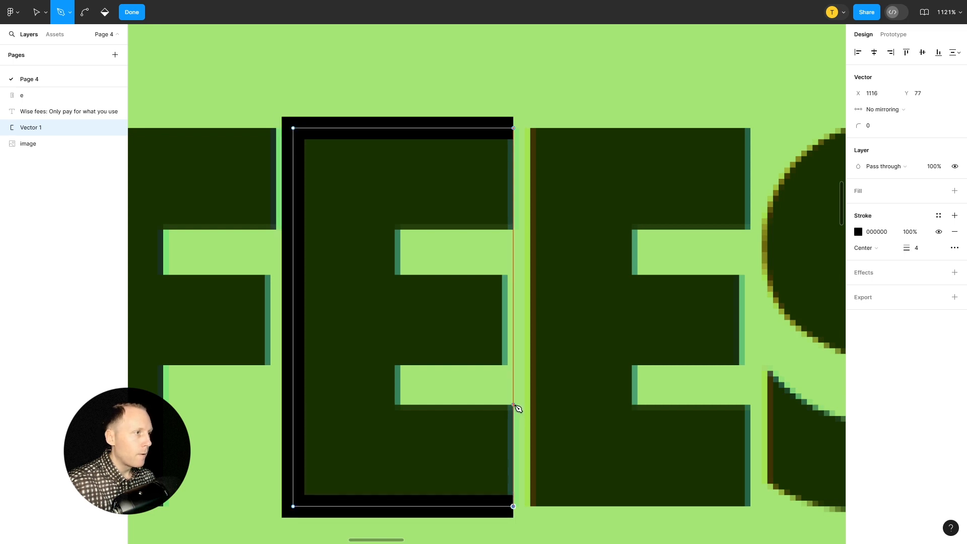
Continue the pen path around the E's bottom, middle and top arms, close it at the first point, and finish the vector editing
click(513, 405)
click(395, 404)
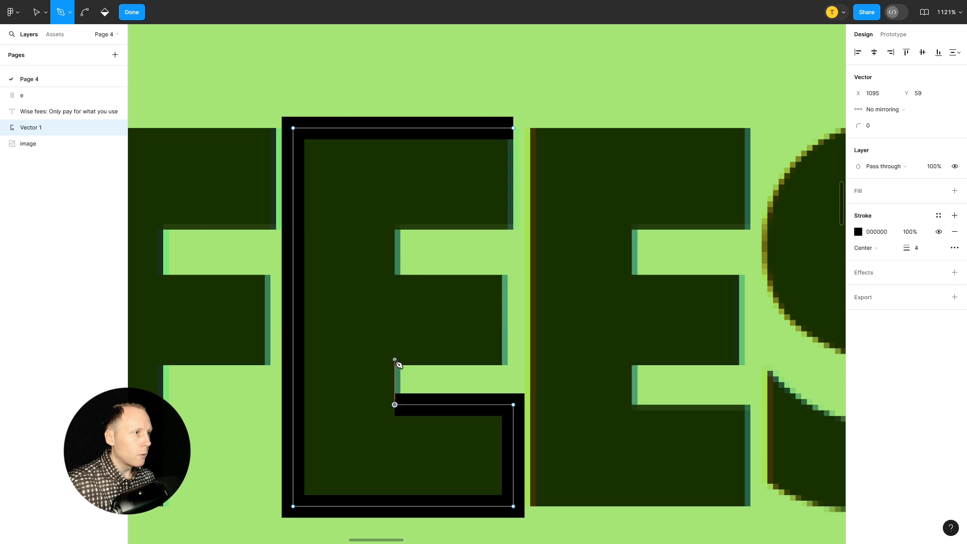
click(394, 364)
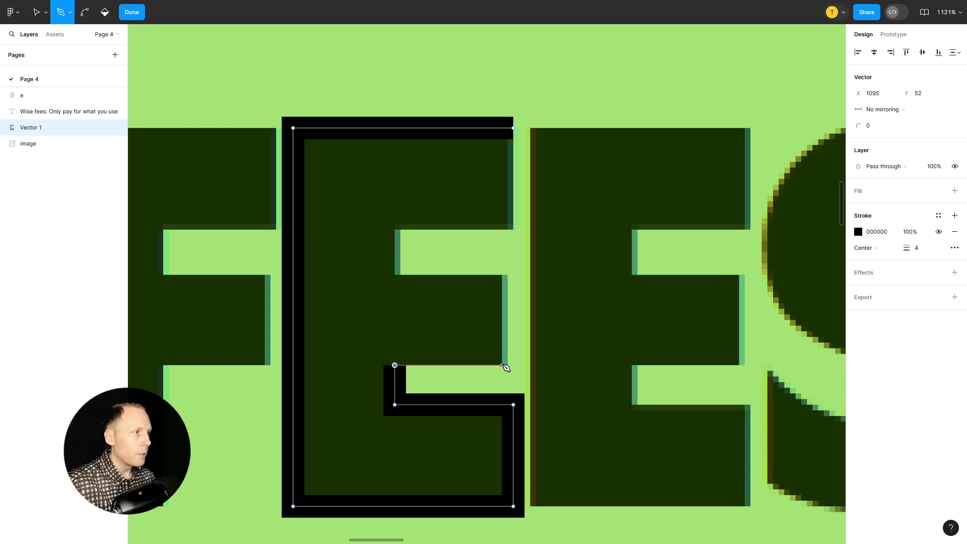
click(502, 365)
click(502, 274)
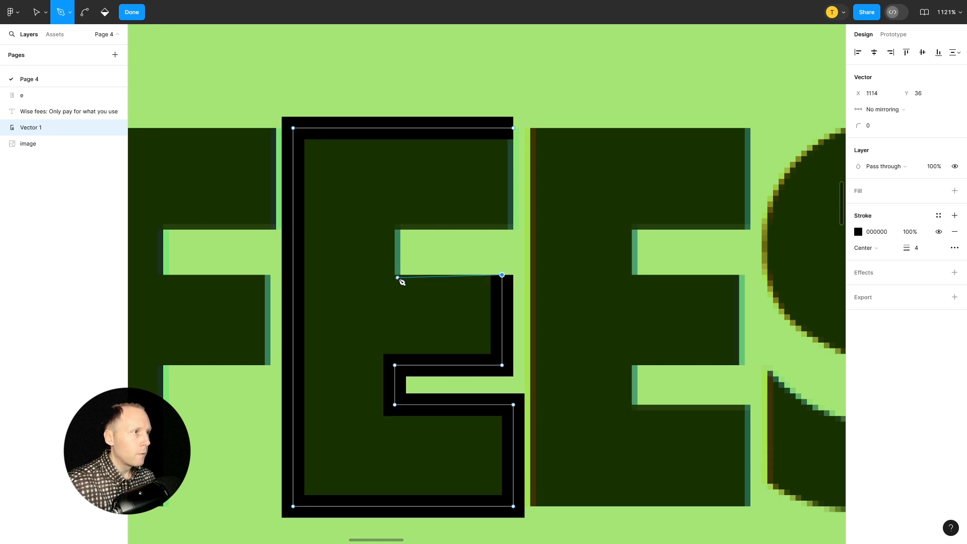
click(395, 275)
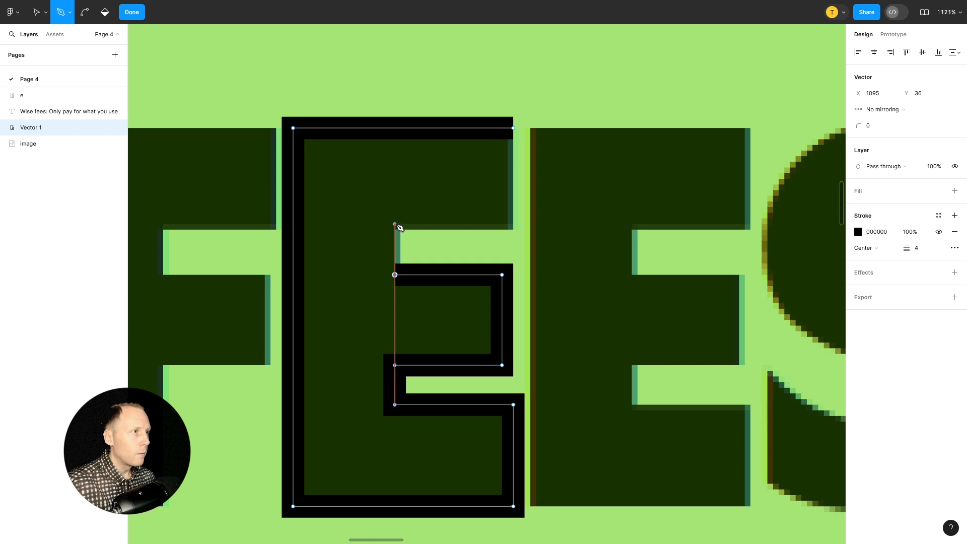
click(395, 224)
click(512, 224)
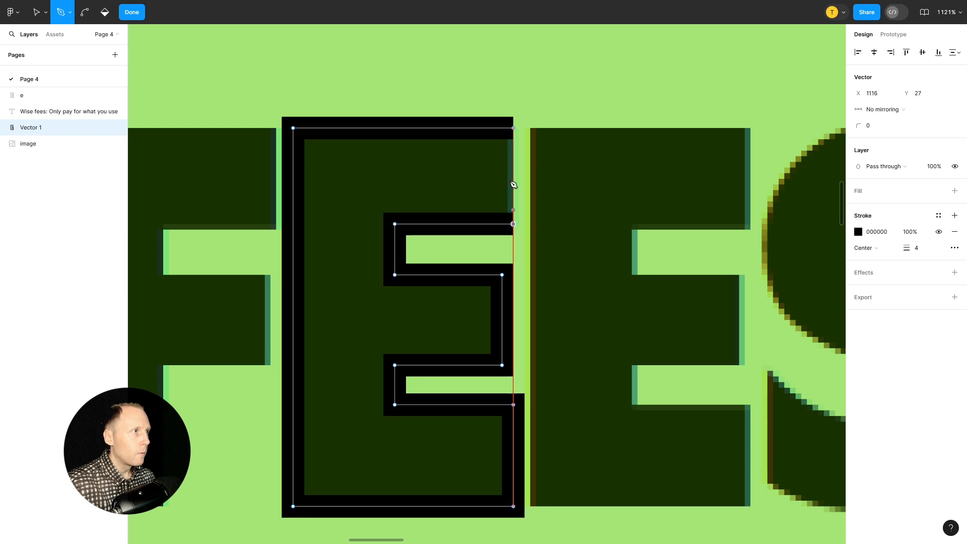
click(514, 129)
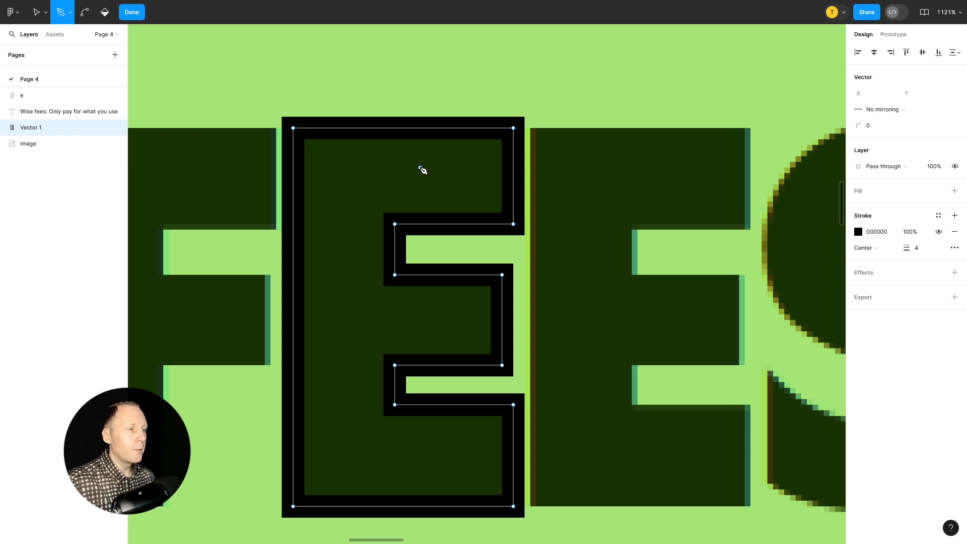
key(Escape)
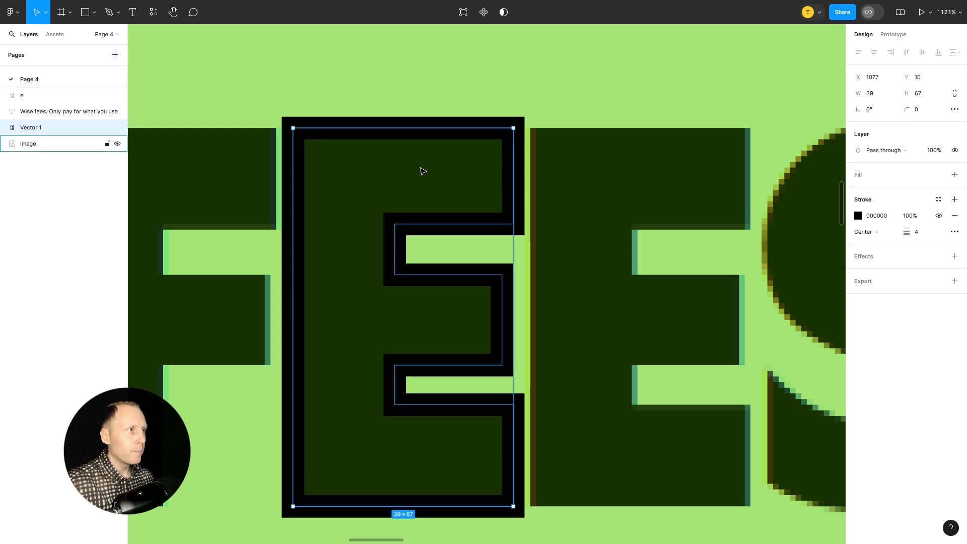
Hide the traced E's stroke and give it a magenta fill, FF00C7
click(939, 216)
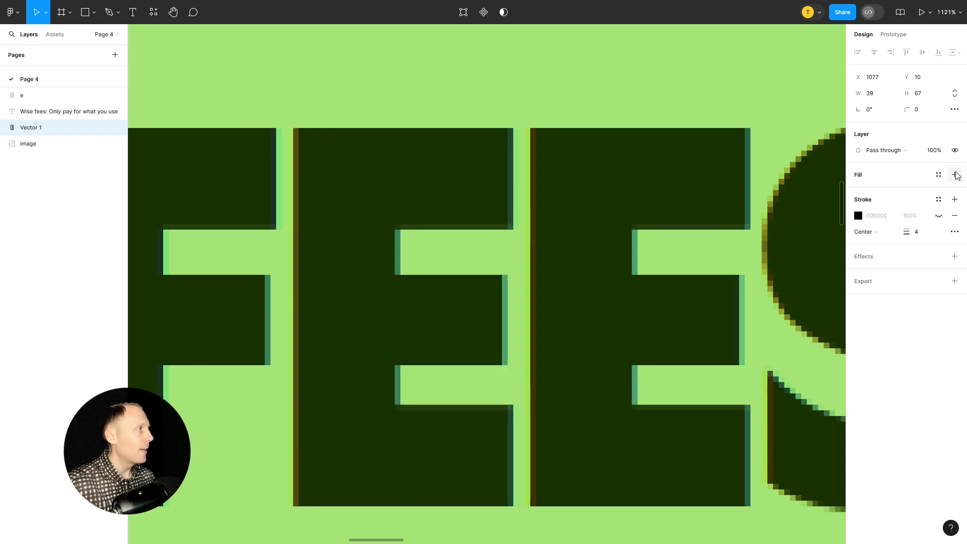
click(955, 175)
click(859, 192)
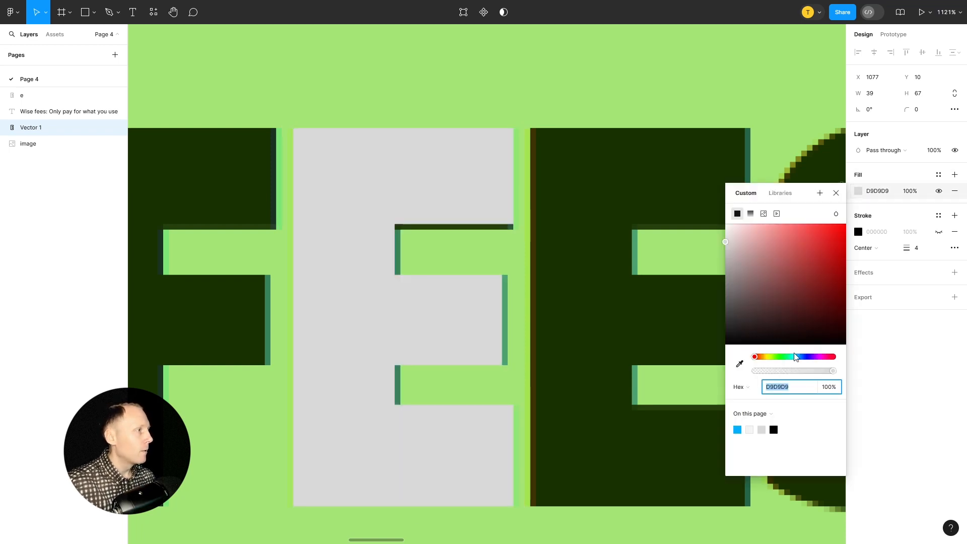
click(771, 357)
click(823, 358)
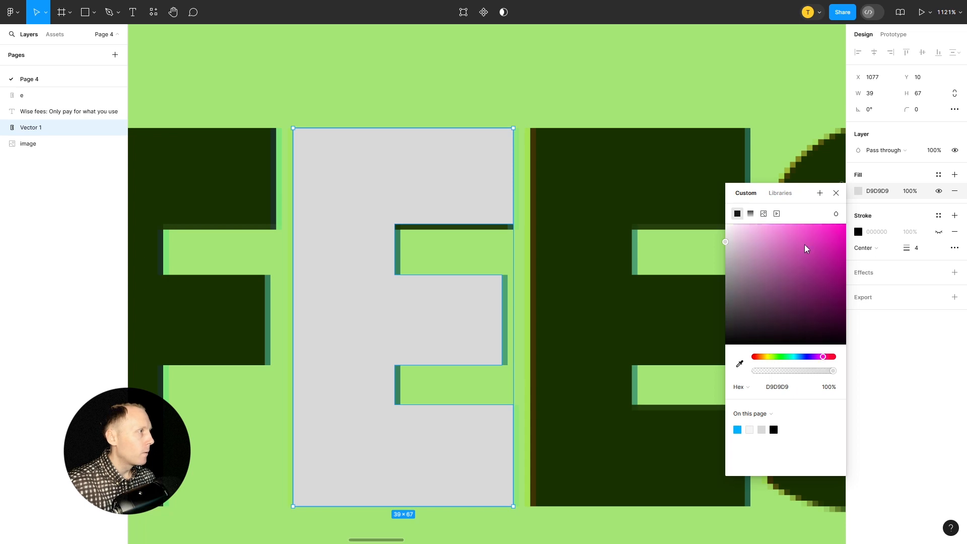
drag(807, 250, 854, 212)
click(837, 192)
Move the magenta E off the heading to X 1133, Y -40, beside the blue E
scroll(676, 246, down, 5)
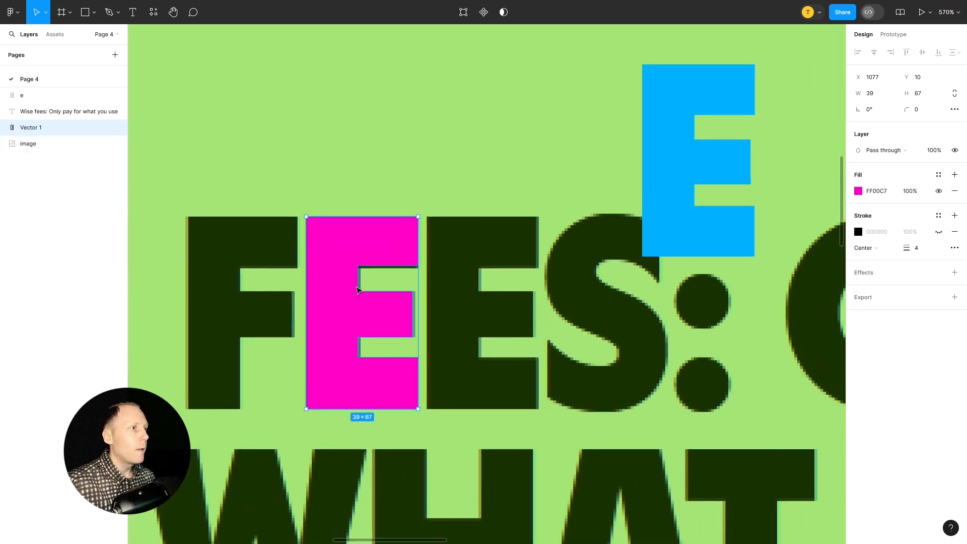
drag(357, 290, 507, 180)
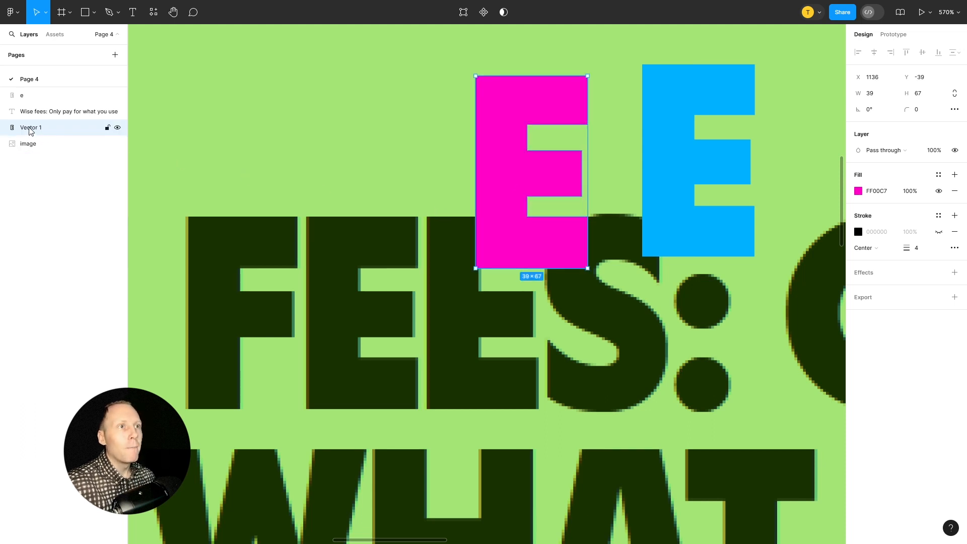
mouse_move(515, 171)
mouse_down()
mouse_move(510, 158)
mouse_move(507, 167)
mouse_up()
Inspect the magenta E's vector points, leave its vector editing, and select the blue E for comparison
click(32, 100)
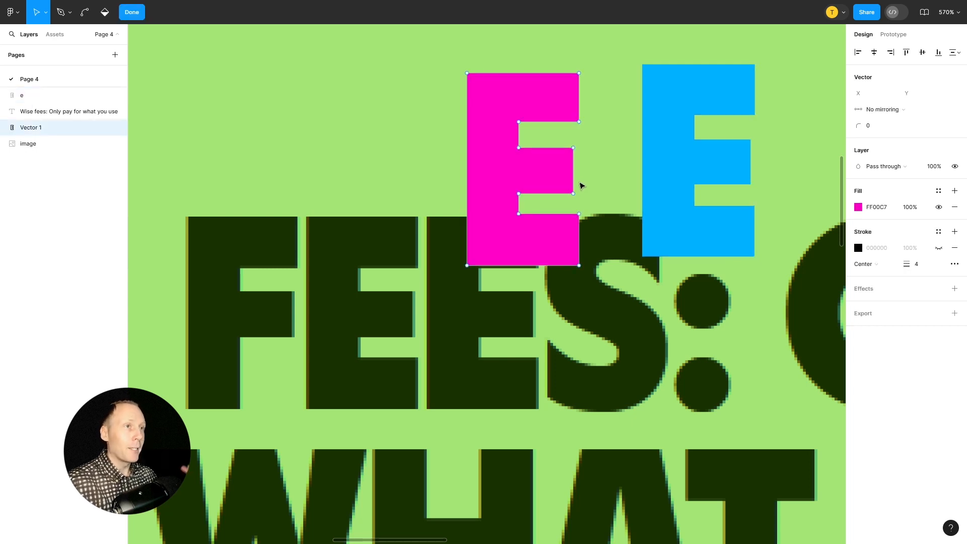
key(Escape)
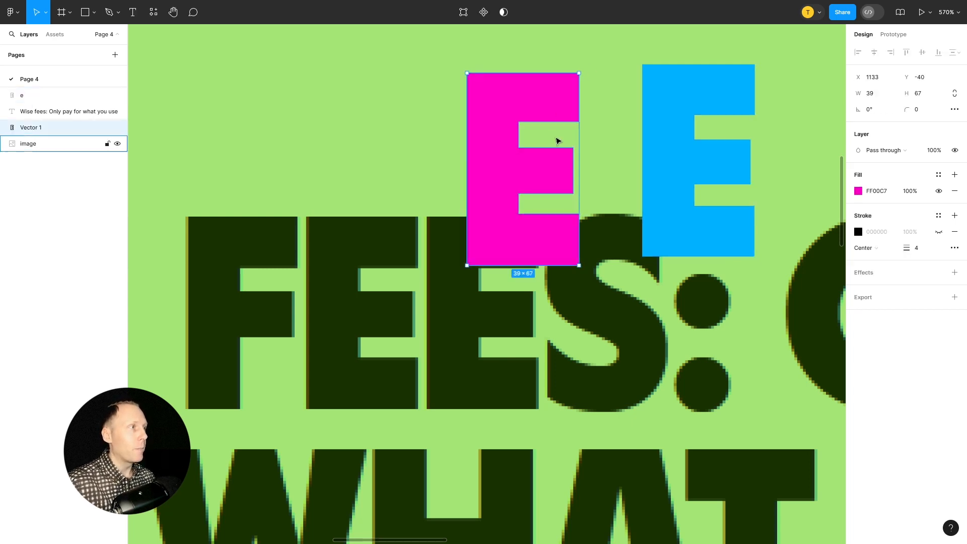
click(685, 135)
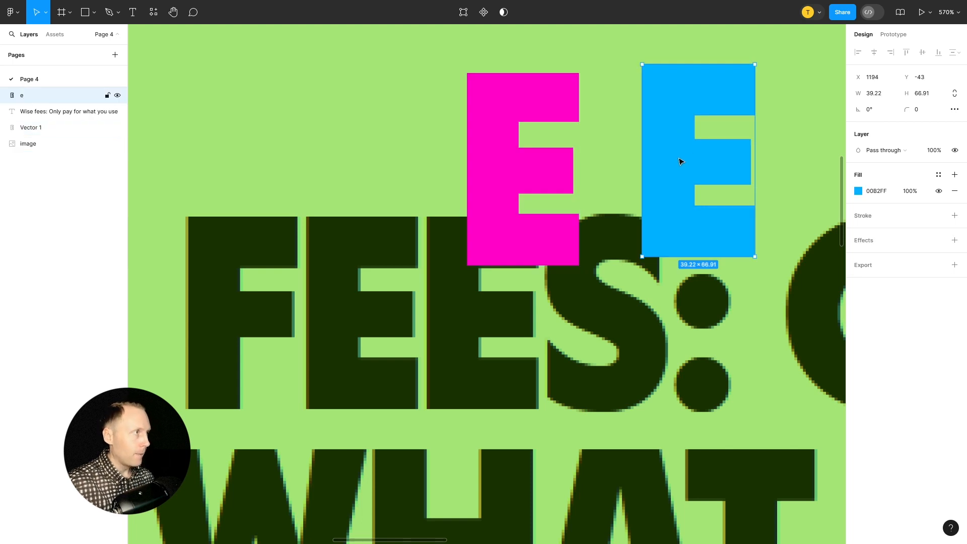
Try bending the blue E's top-left corner point into a curve and shortening its left handle
double_click(680, 161)
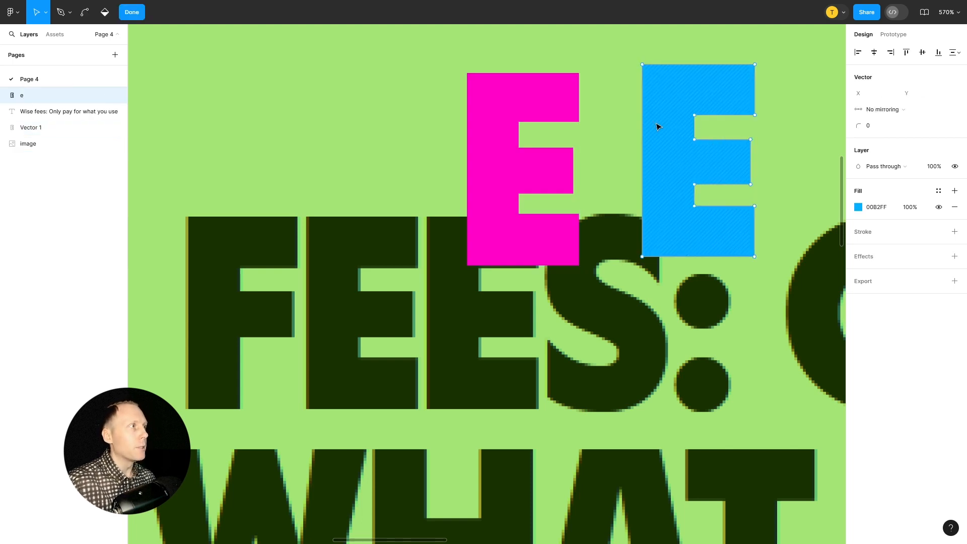
mouse_move(642, 65)
mouse_down()
mouse_move(666, 66)
mouse_move(680, 95)
mouse_move(630, 74)
mouse_move(648, 68)
mouse_up()
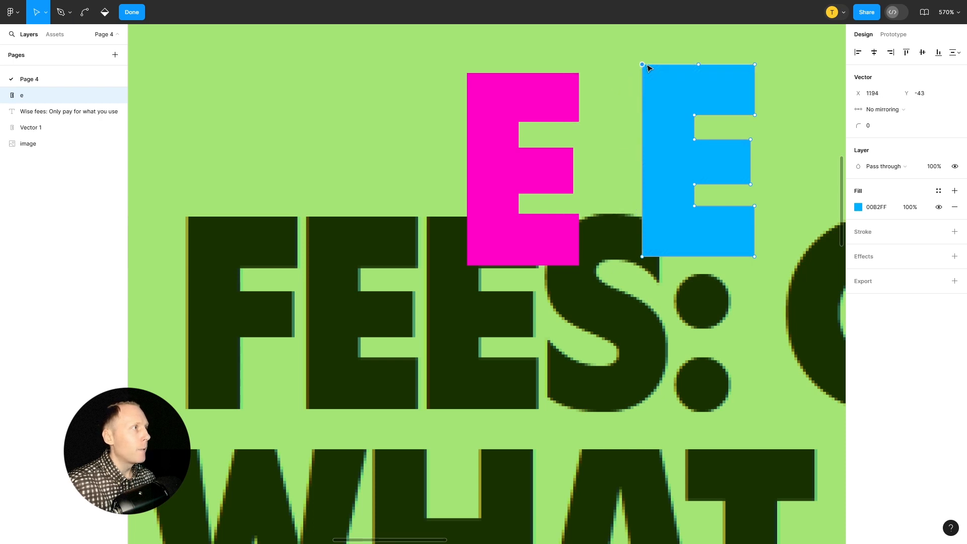
key(super)
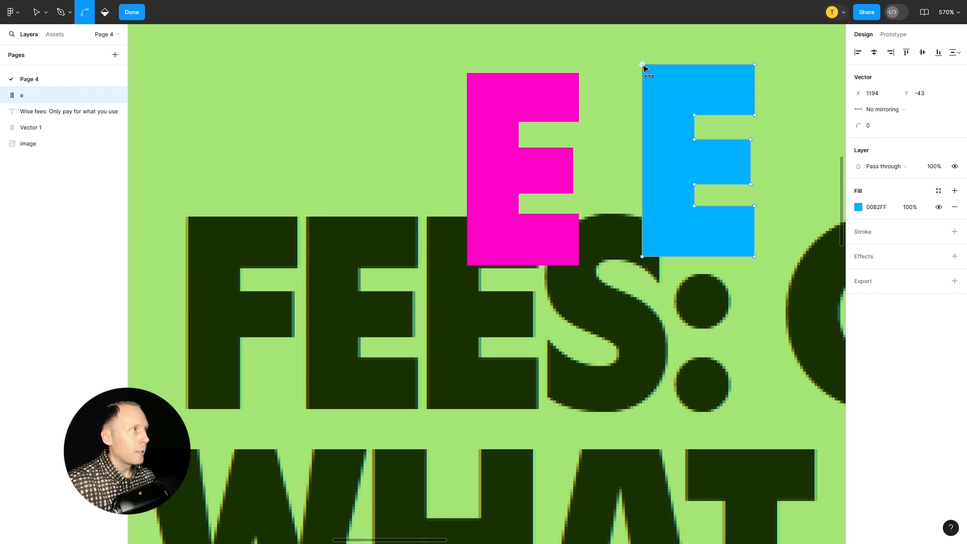
drag(643, 66, 658, 82)
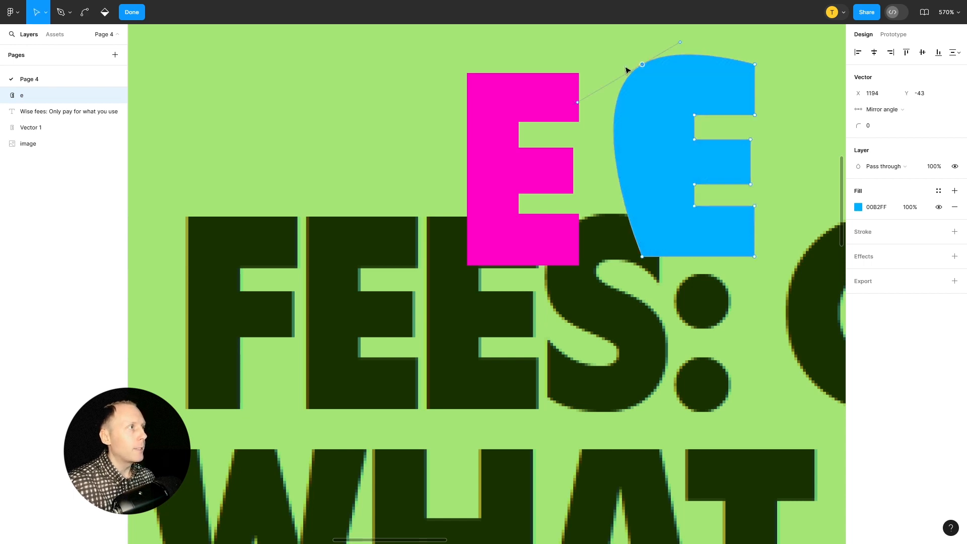
drag(579, 103, 610, 85)
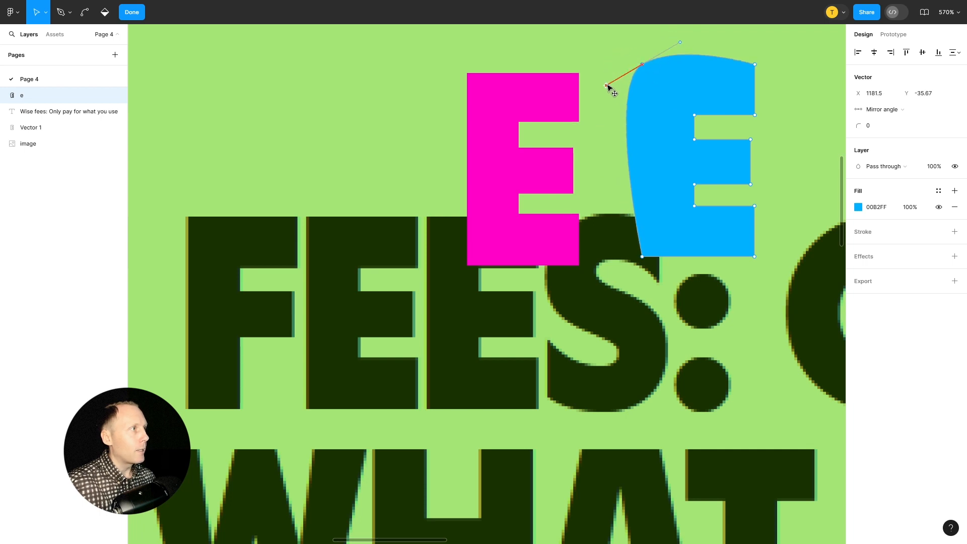
key(Escape)
key(Return)
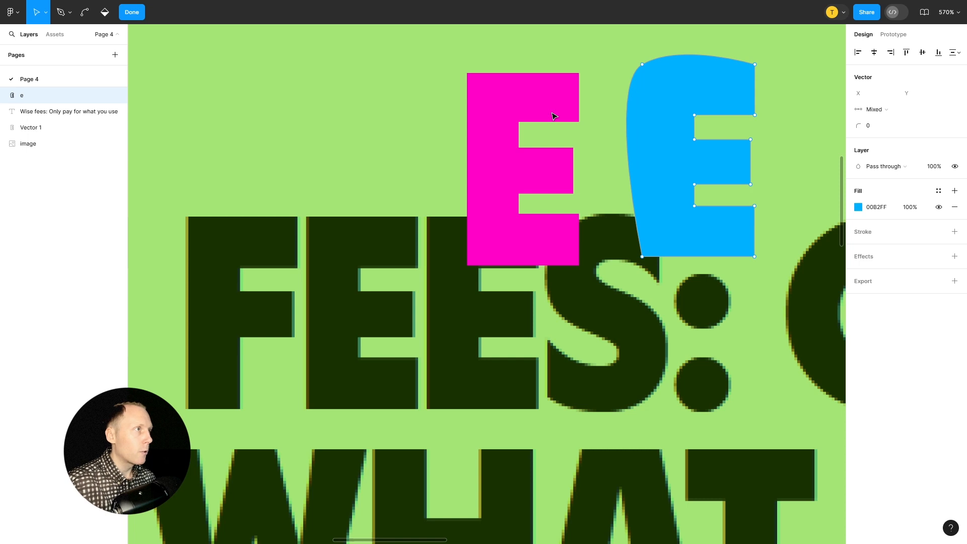
Undo the corner bending on the blue E and leave its vector editing
key(ctrl+z)
key(ctrl+z)
key(ctrl+z)
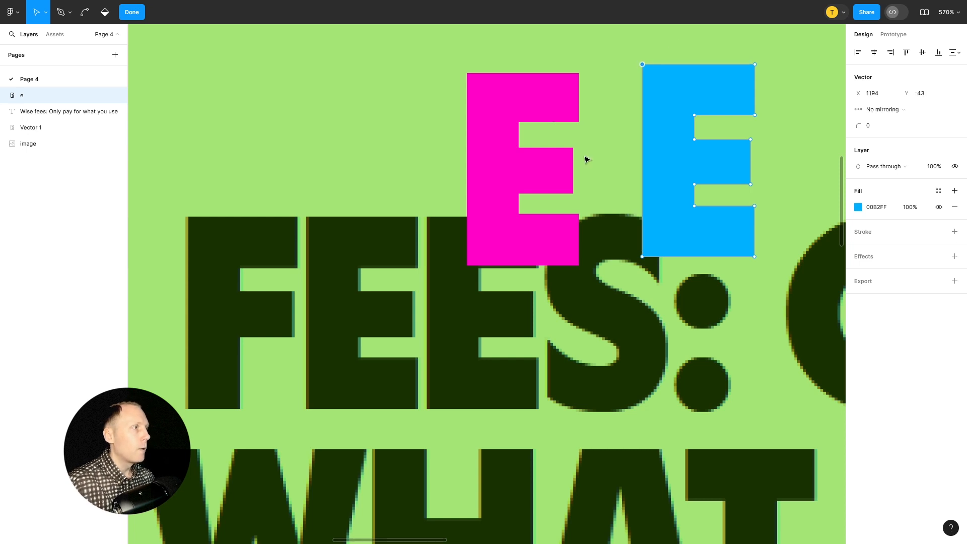
key(Escape)
click(600, 296)
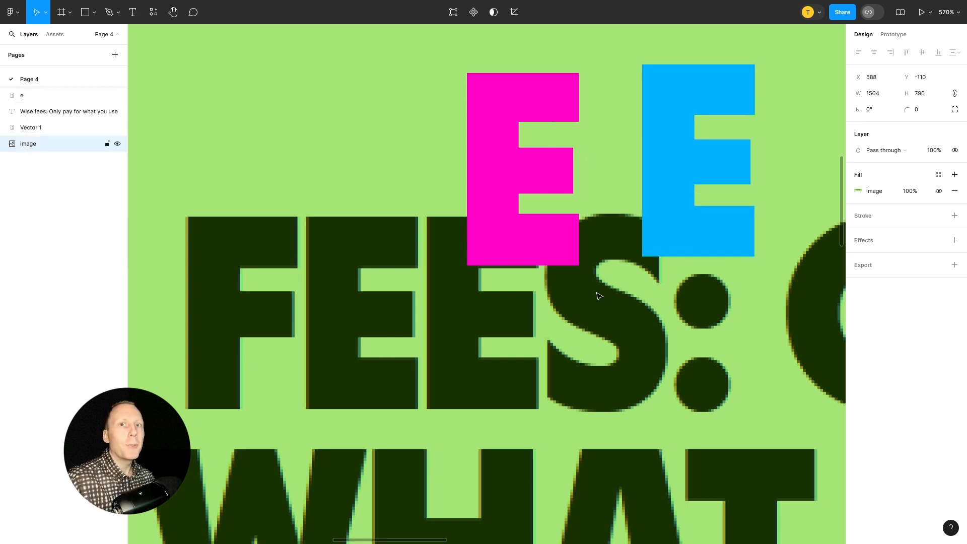
Examine the N of ONLY in the blue Inter heading above the screenshot
scroll(599, 296, down, 10)
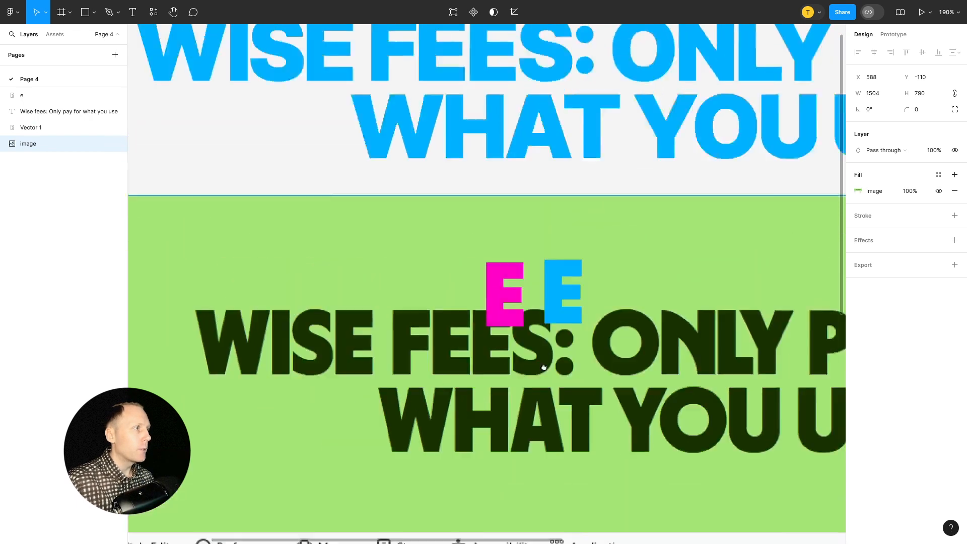
scroll(510, 400, down, 5)
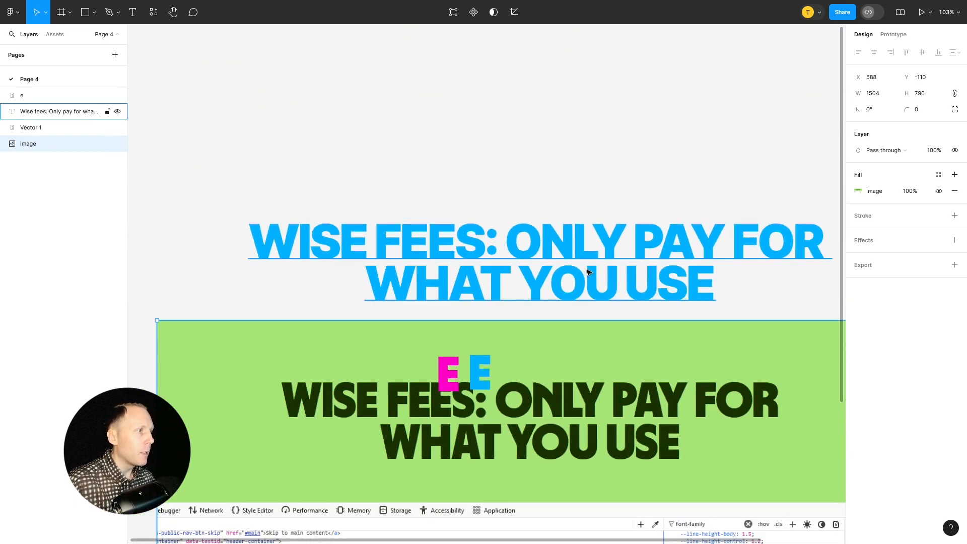
double_click(565, 244)
click(574, 233)
drag(574, 233, 554, 231)
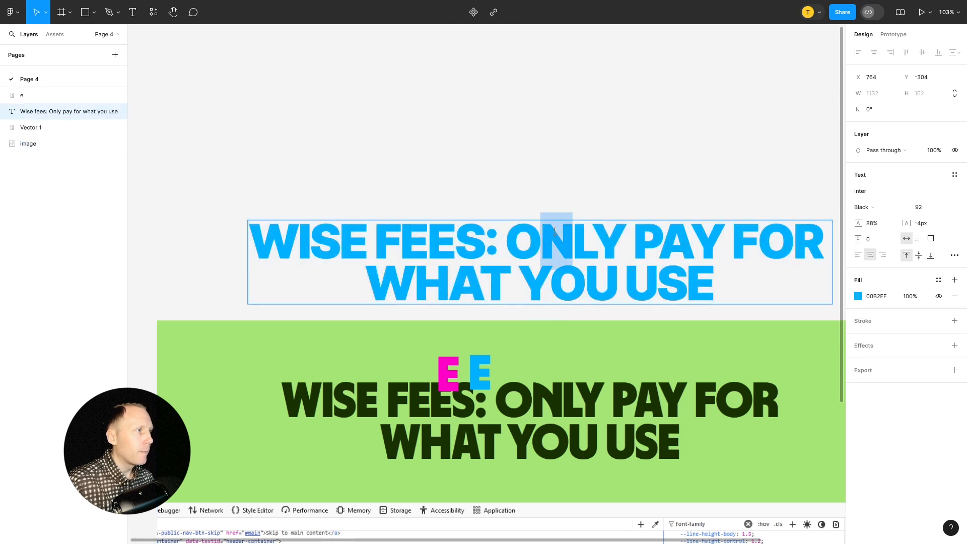
click(576, 347)
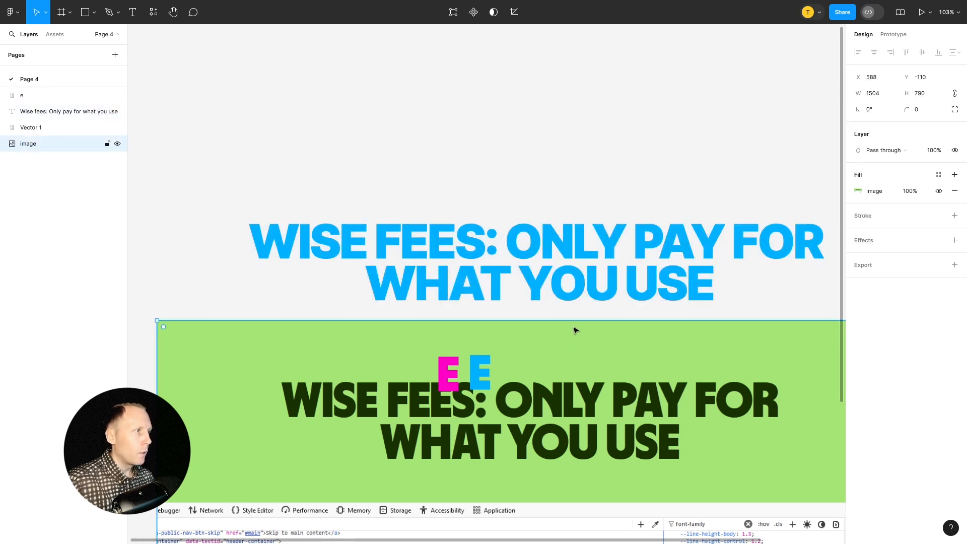
Add a separate blue letter N in Inter Black, size 92, and place it over the screenshot's N in ONLY
key(t)
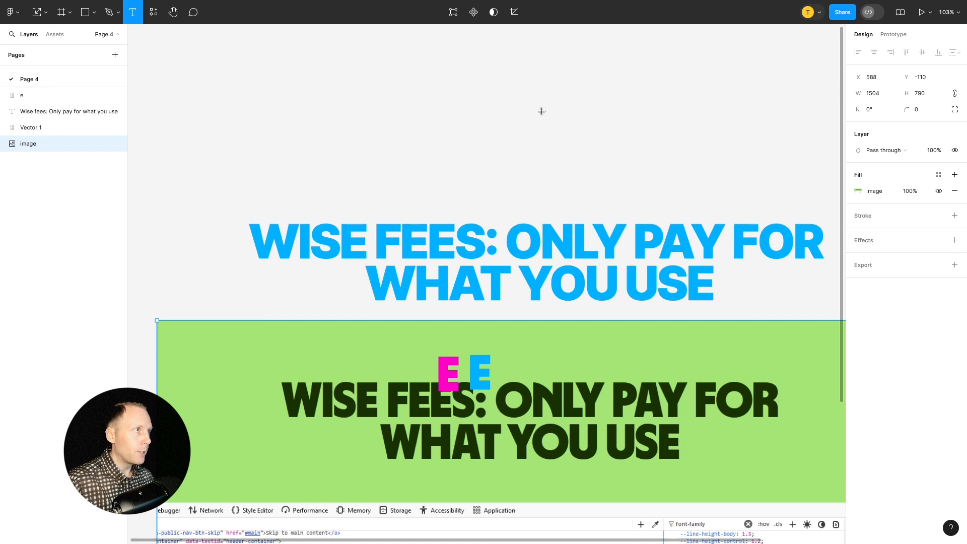
click(545, 106)
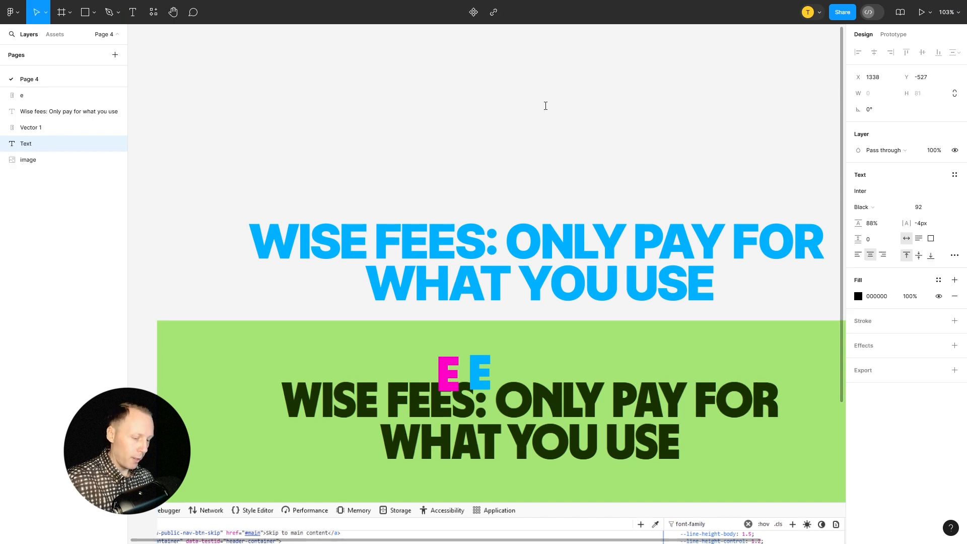
text(n)
key(Escape)
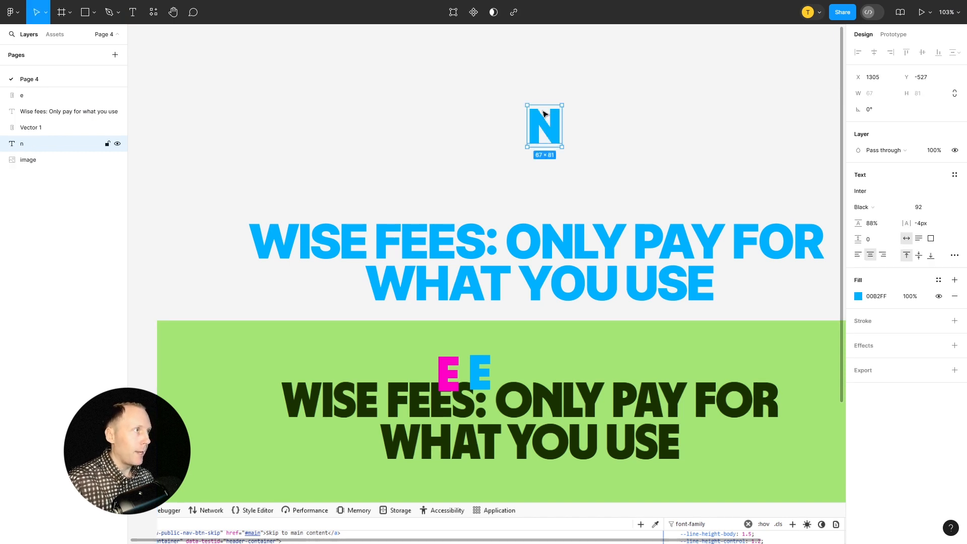
drag(557, 123, 547, 411)
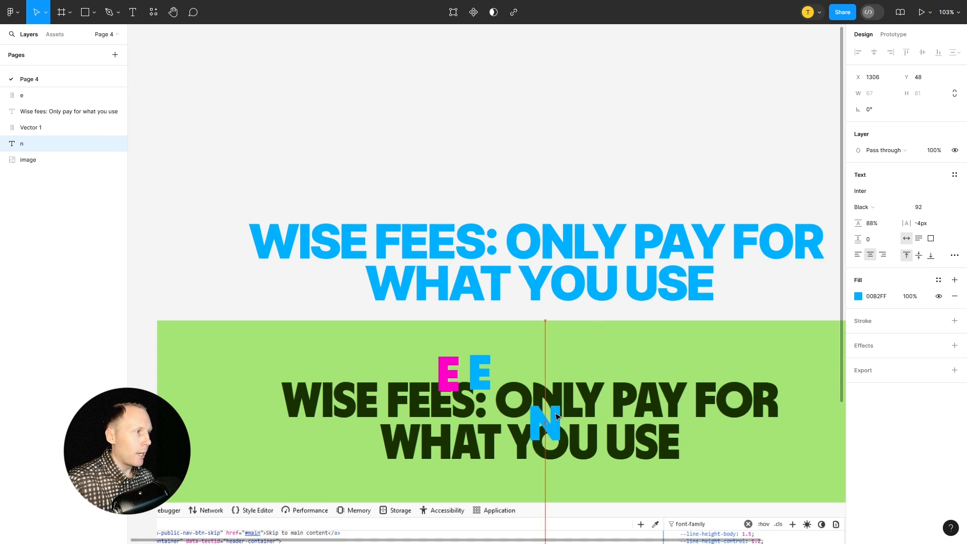
scroll(546, 410, up, 10)
drag(501, 255, 487, 275)
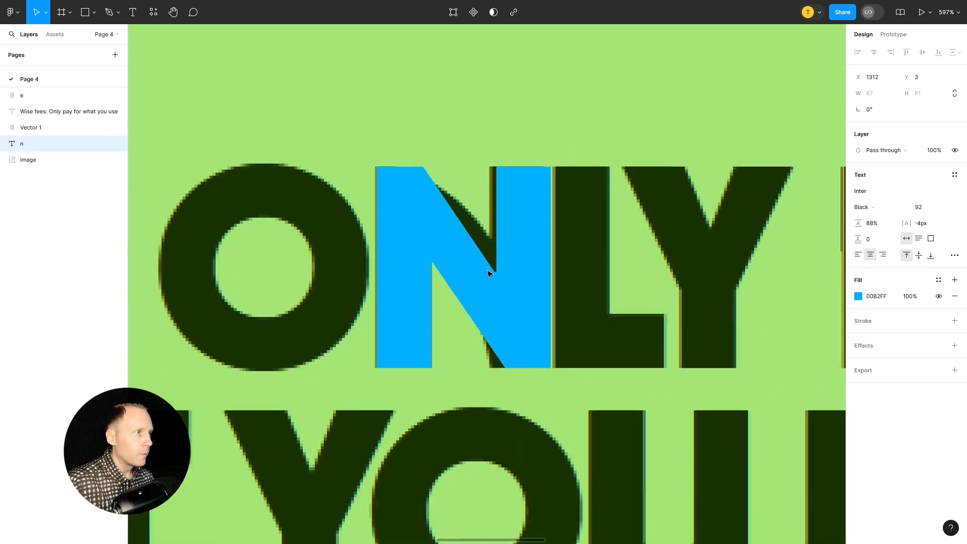
Flatten the N text into a vector shape and align it with the screenshot's N at X 1316, Y 10
right_click(527, 213)
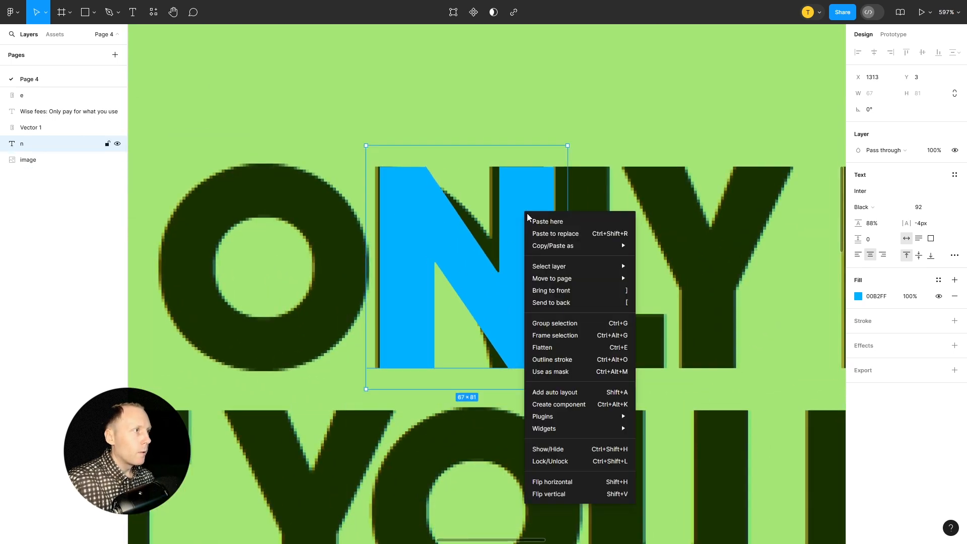
click(550, 346)
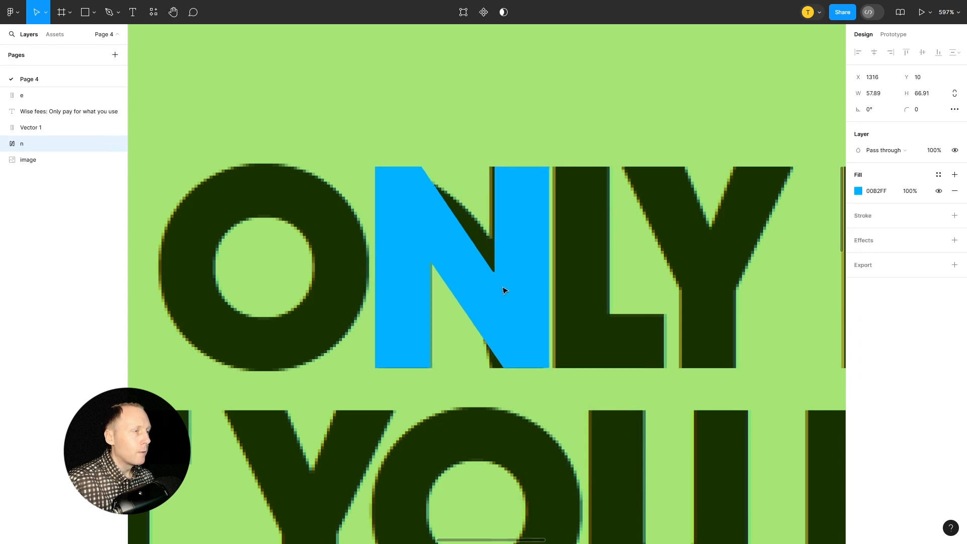
key(Left)
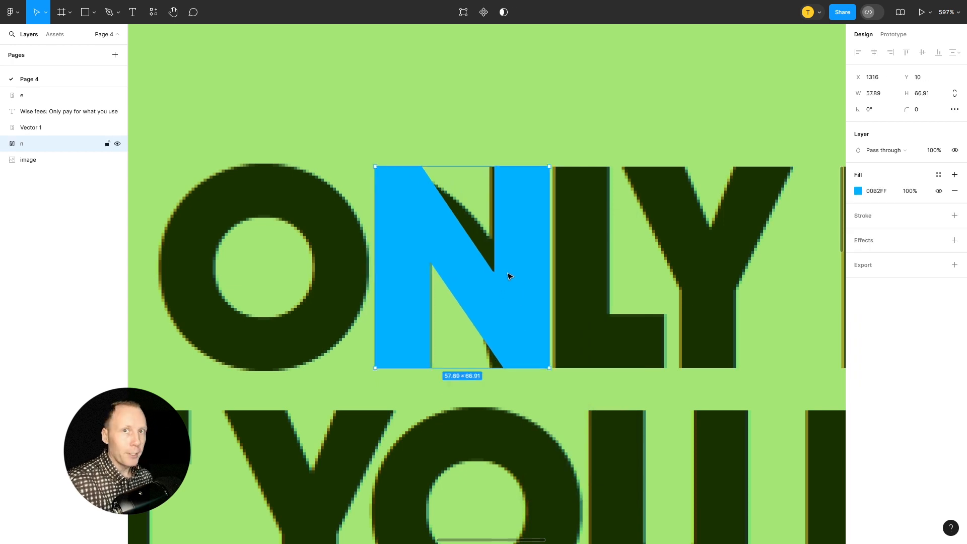
Set the blue N's layer opacity to 50%
key(5)
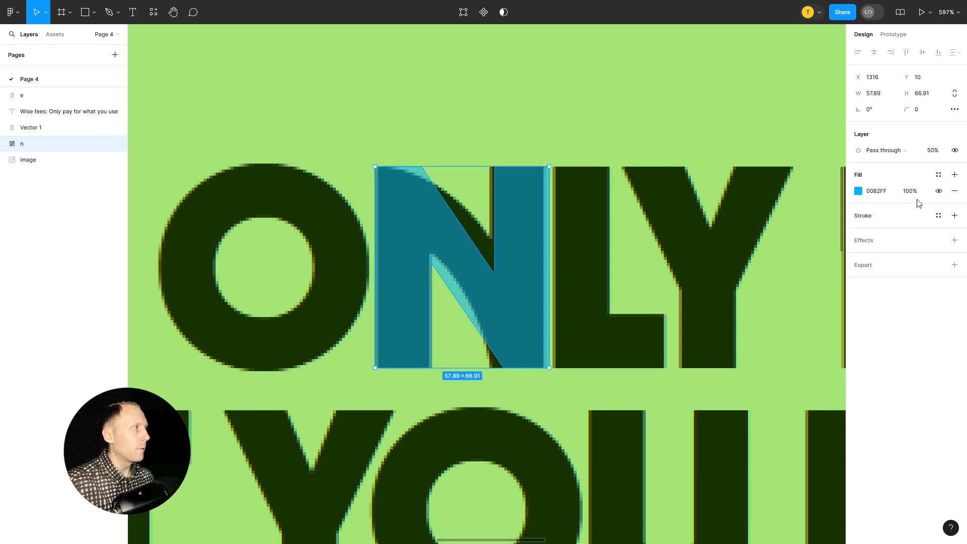
click(935, 152)
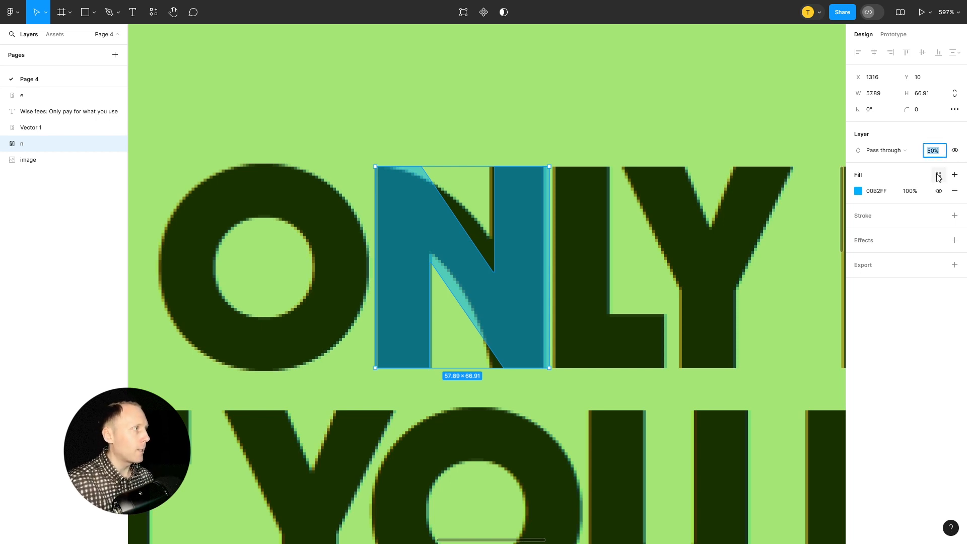
click(535, 265)
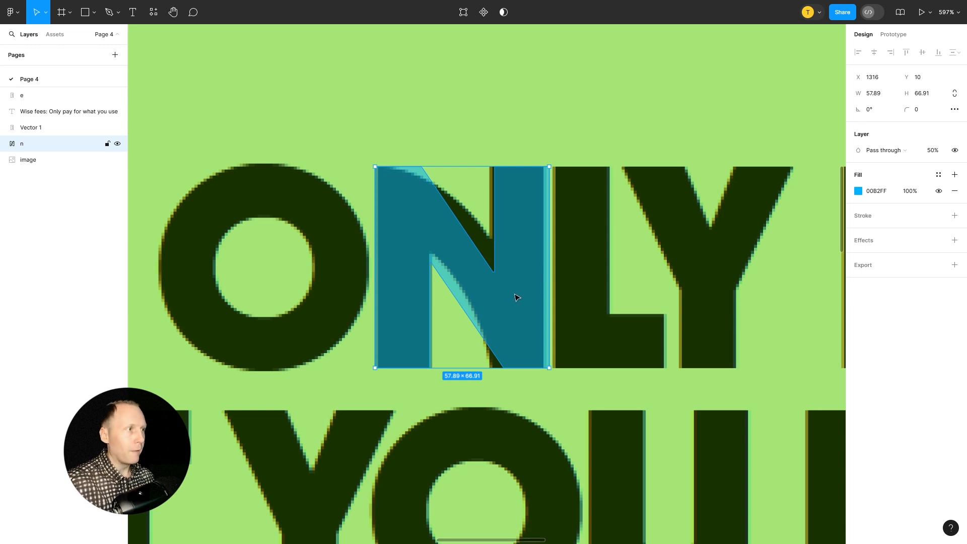
Edit the N's vector and move the diagonal's upper point onto the screenshot N's curved edge at X 1341, Y 20
double_click(493, 251)
key(v)
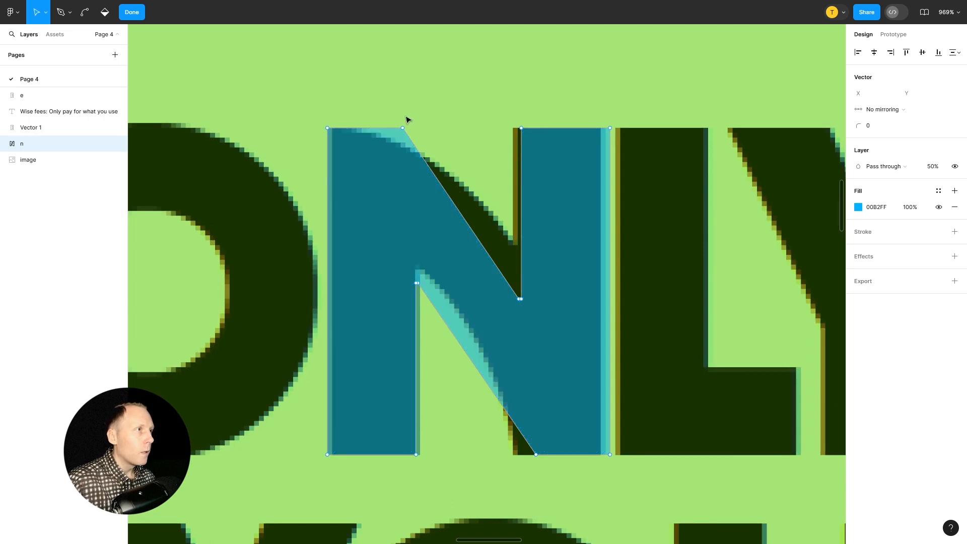
click(403, 128)
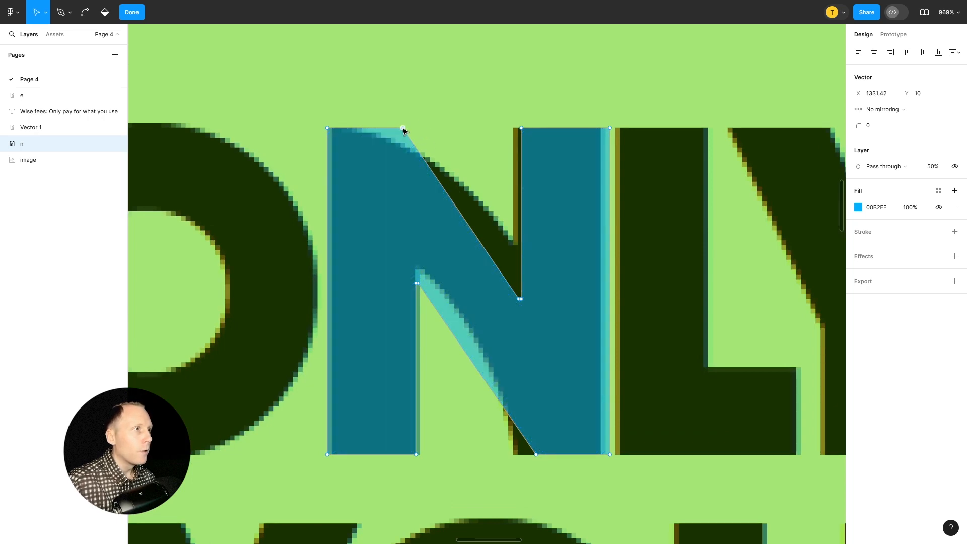
drag(403, 128, 451, 179)
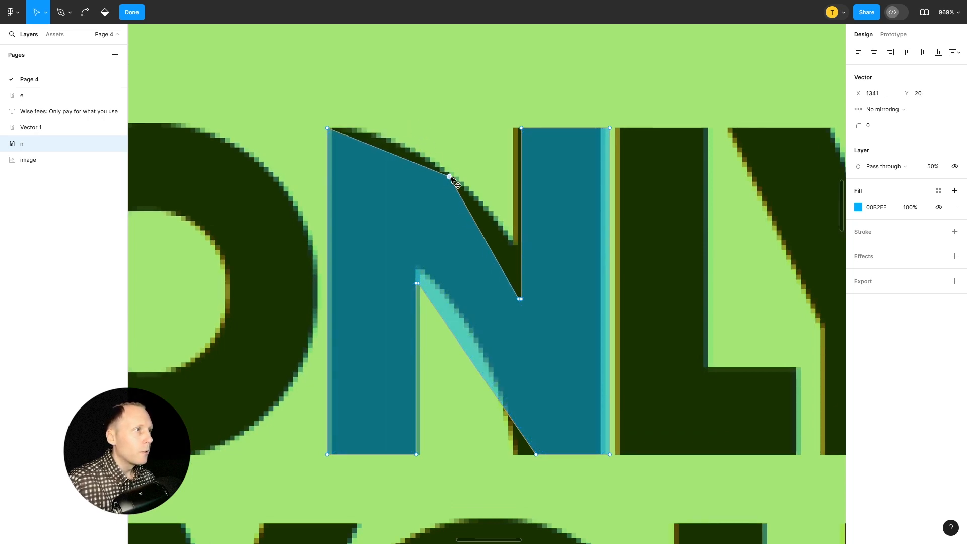
Bend the N's upper diagonal point into a smooth curve and adjust its position and both handles to follow the screenshot's curved edge
key(ctrl)
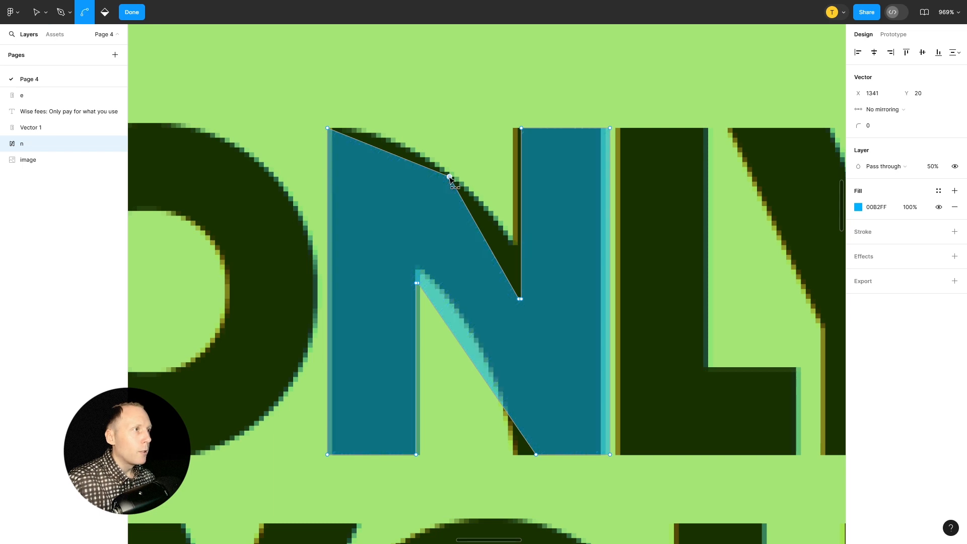
drag(450, 177, 468, 219)
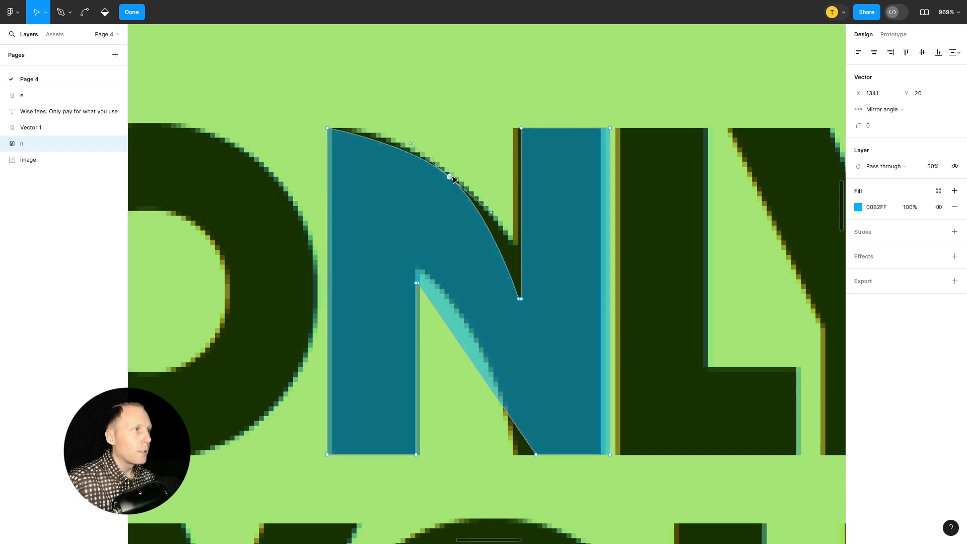
drag(450, 178, 459, 182)
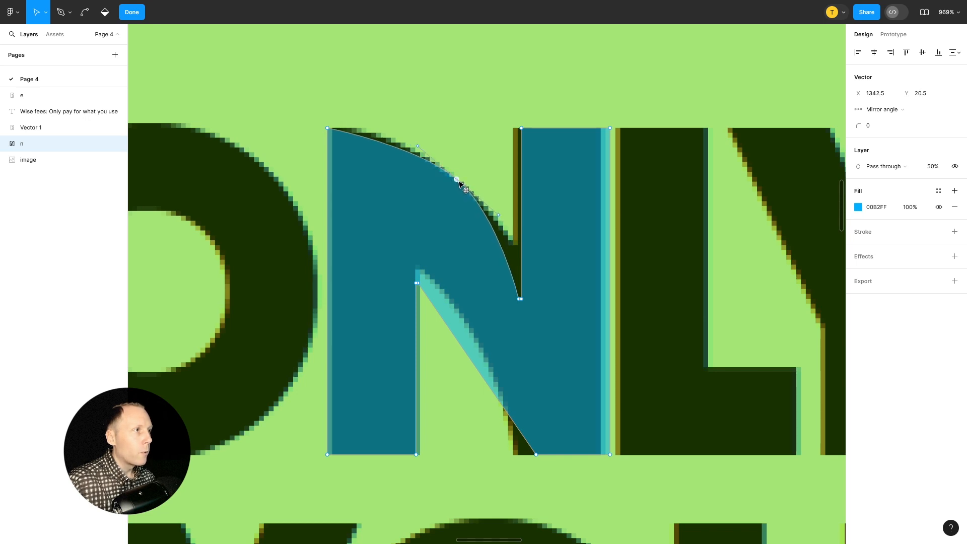
drag(418, 147, 386, 123)
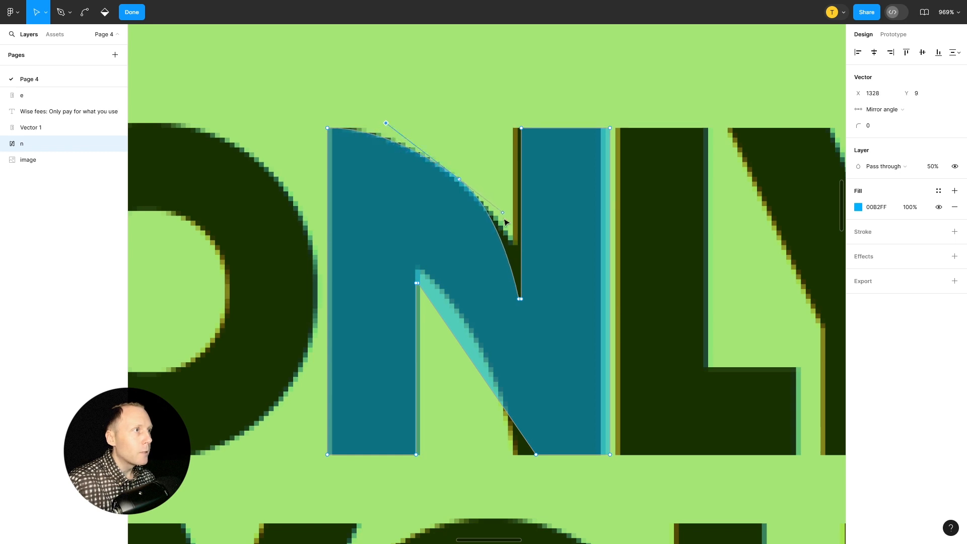
mouse_move(502, 213)
mouse_down()
mouse_move(547, 262)
mouse_move(537, 246)
mouse_up()
Raise the two points where the N's diagonal meets the right stem to Y 36.02
scroll(534, 269, up, 5)
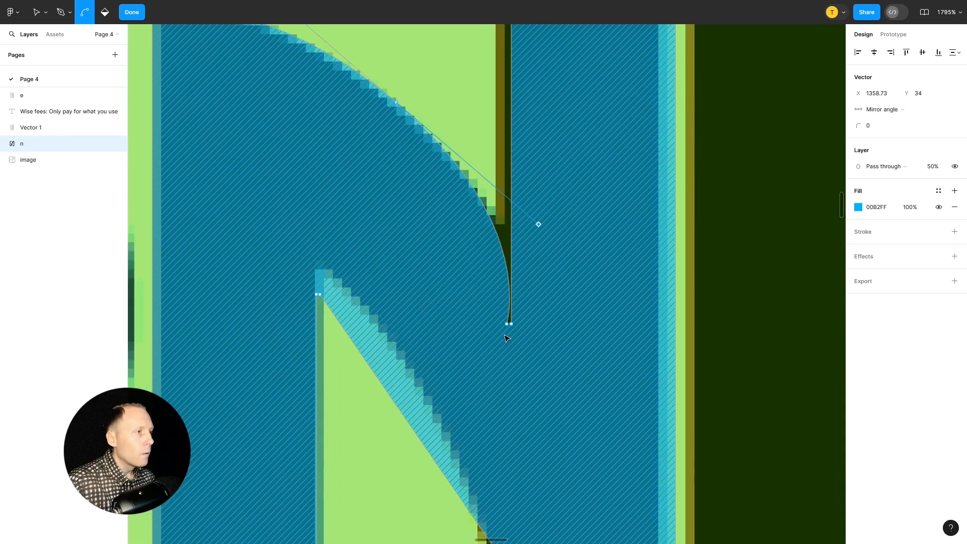
click(507, 325)
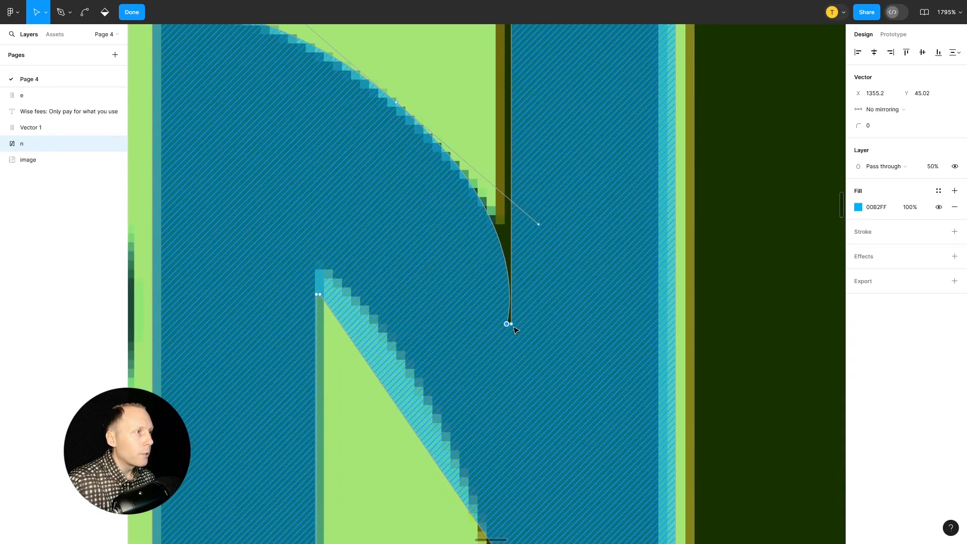
shift+click(511, 324)
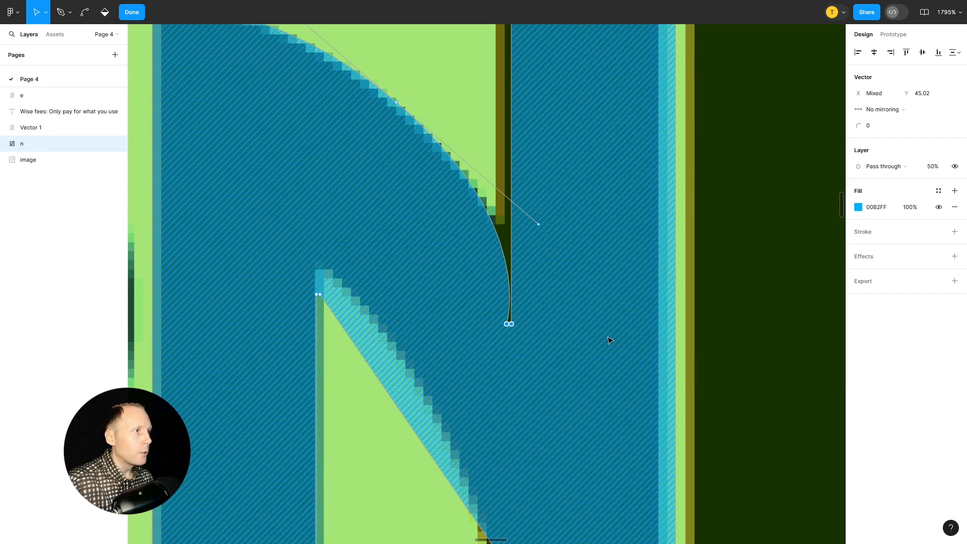
key(Up)
key(Up)
key(Up)
key(Up)
key(Up)
key(Up)
key(Up)
key(Up)
key(Up)
key(Up)
key(Up)
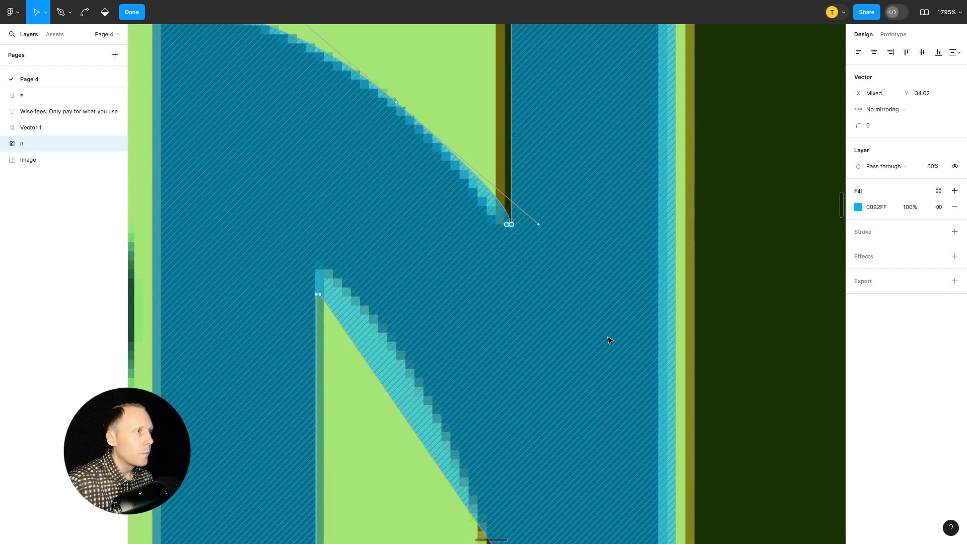
key(Down)
key(Down)
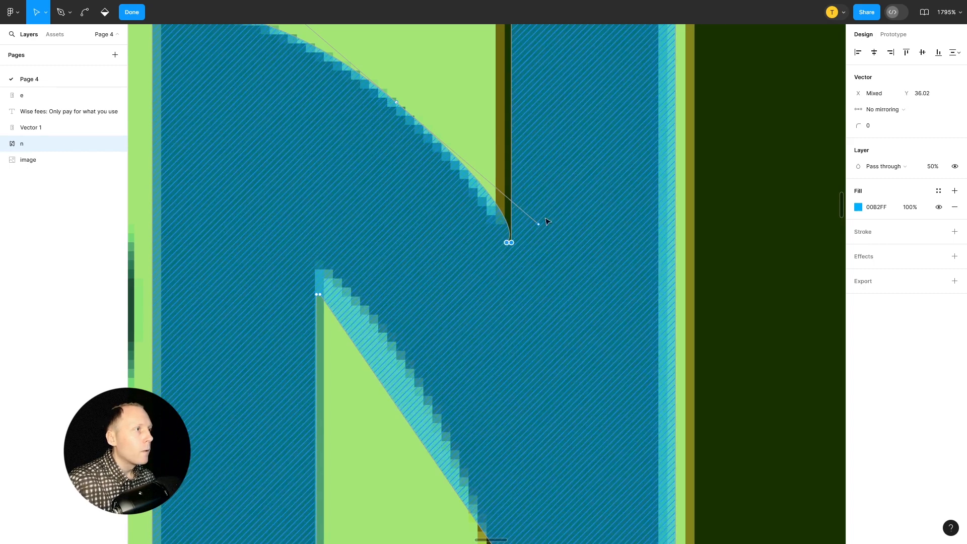
Pull the upper curve's lower handle to X 1355.73, Y 34, and bend the lower diagonal's inner point along the screenshot N's curved edge
drag(539, 225, 512, 226)
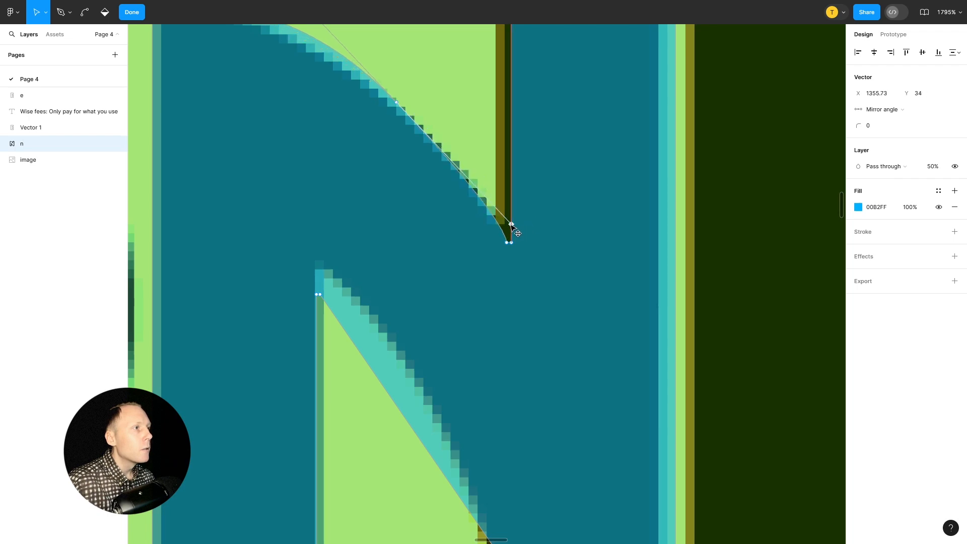
scroll(556, 262, down, 3)
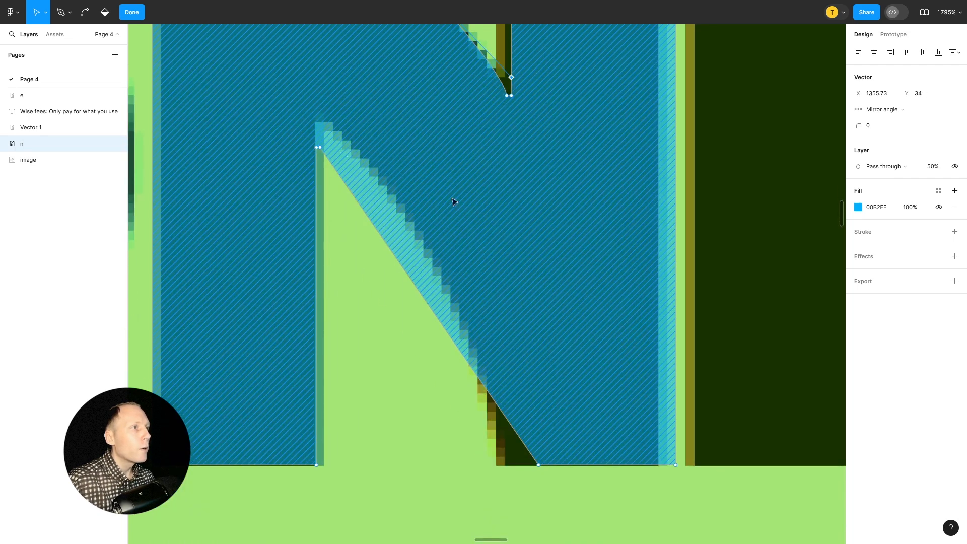
click(320, 148)
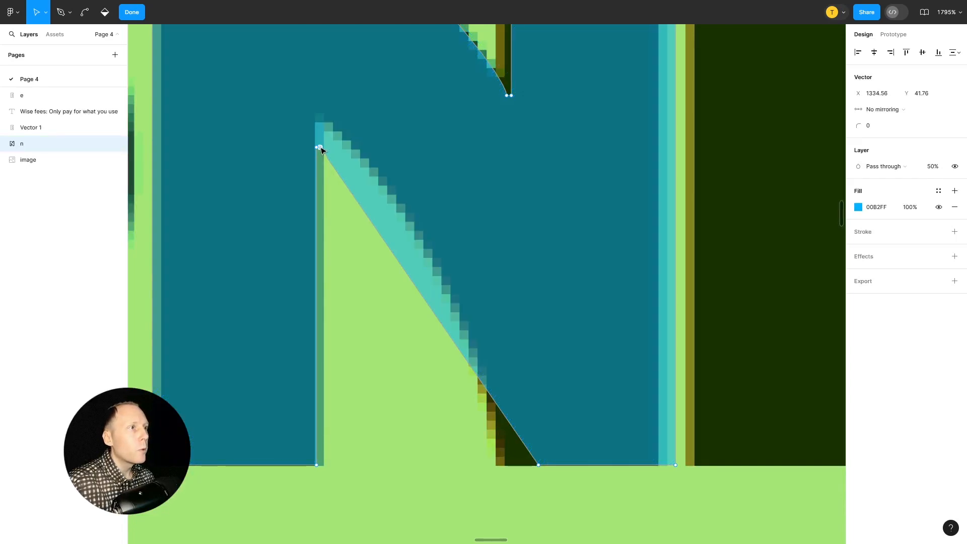
drag(321, 149, 484, 370)
key(ctrl)
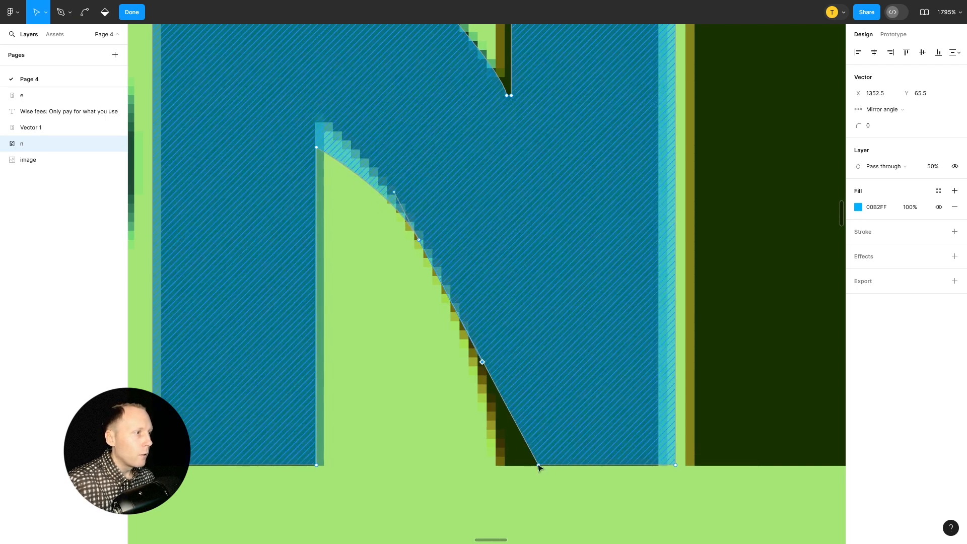
Fit the lower curve to the screenshot by placing its bottom point at X 1355, Y 77, top corner at 1334, 38.5 and upper handle at 1339, 41.5
drag(538, 467, 504, 466)
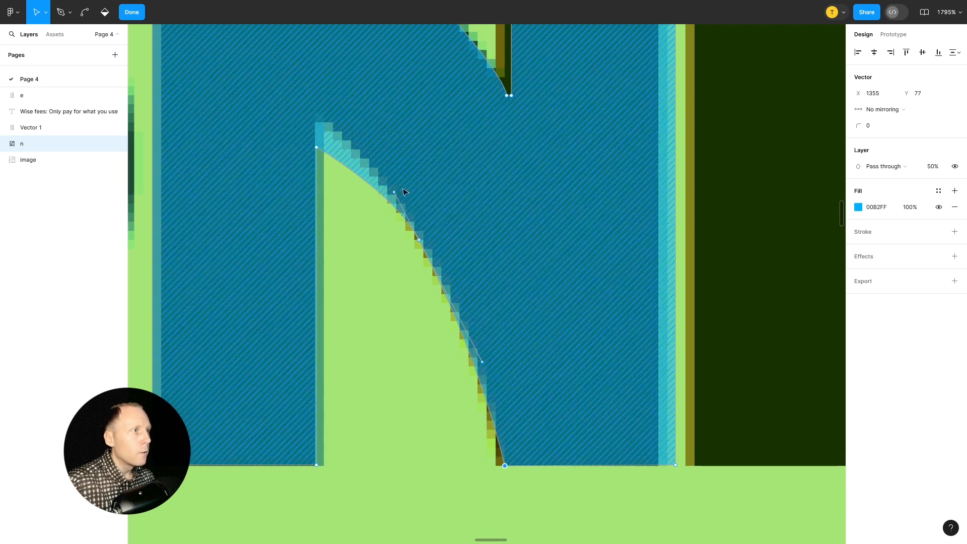
click(316, 148)
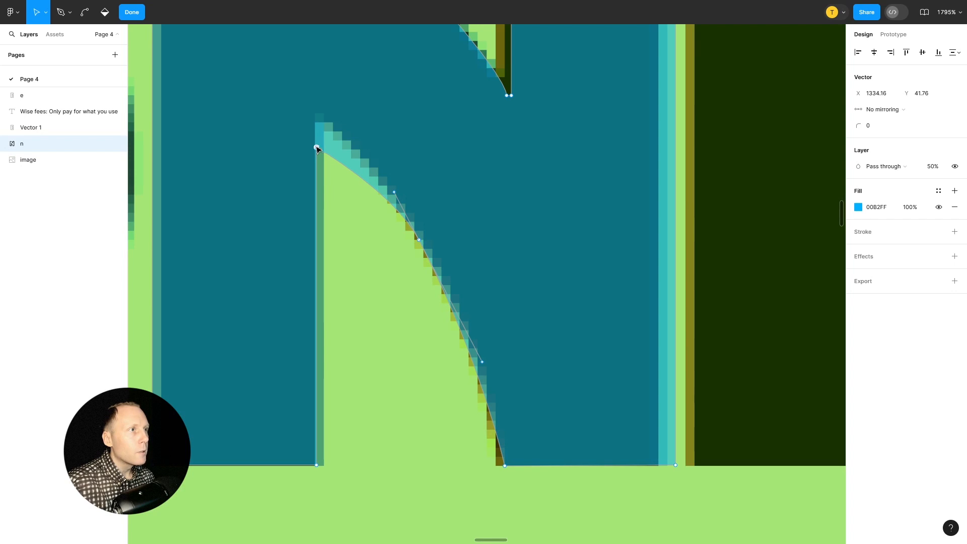
drag(317, 148, 315, 118)
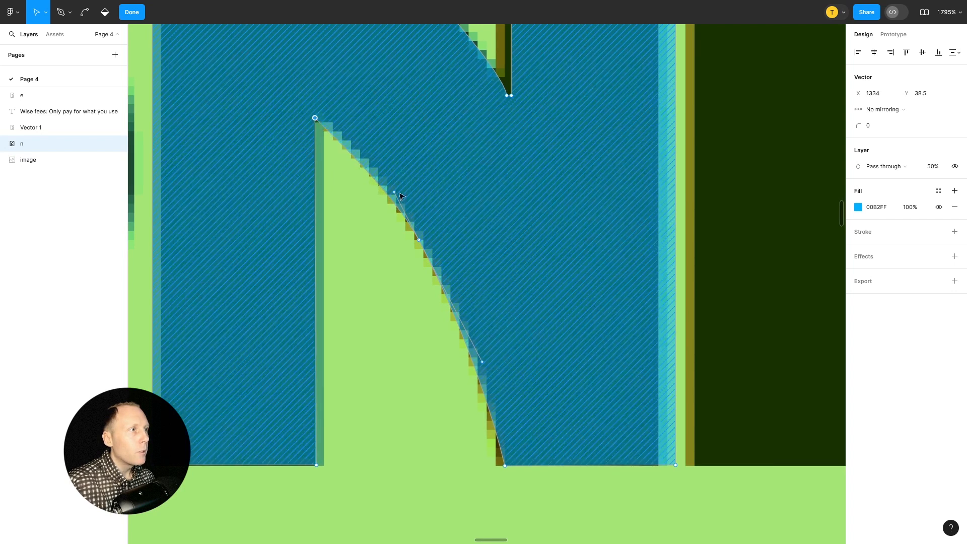
drag(394, 192, 361, 145)
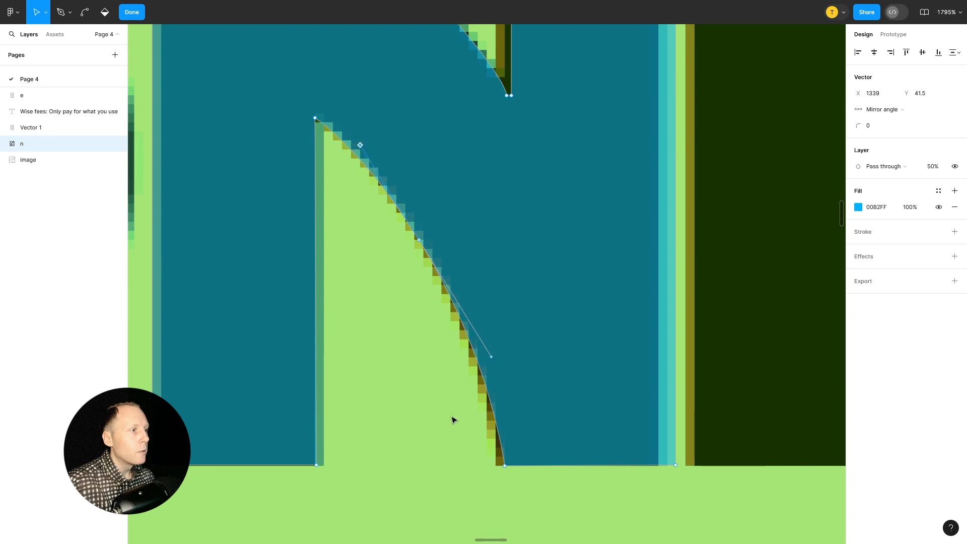
Shift the right stem's inner edge points to X 1354.73 and the adjoining diagonal point to X 1354.2
scroll(555, 235, down, 5)
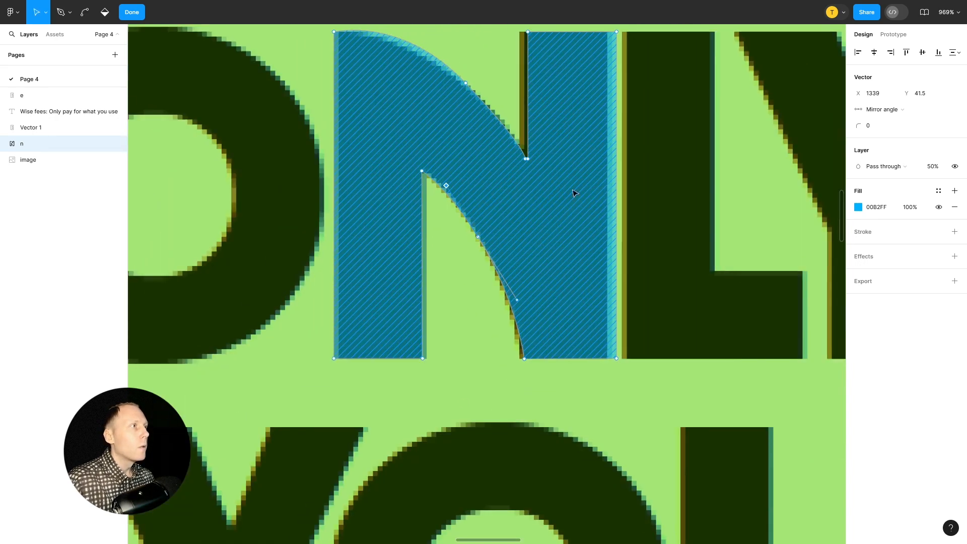
scroll(574, 100, up, 5)
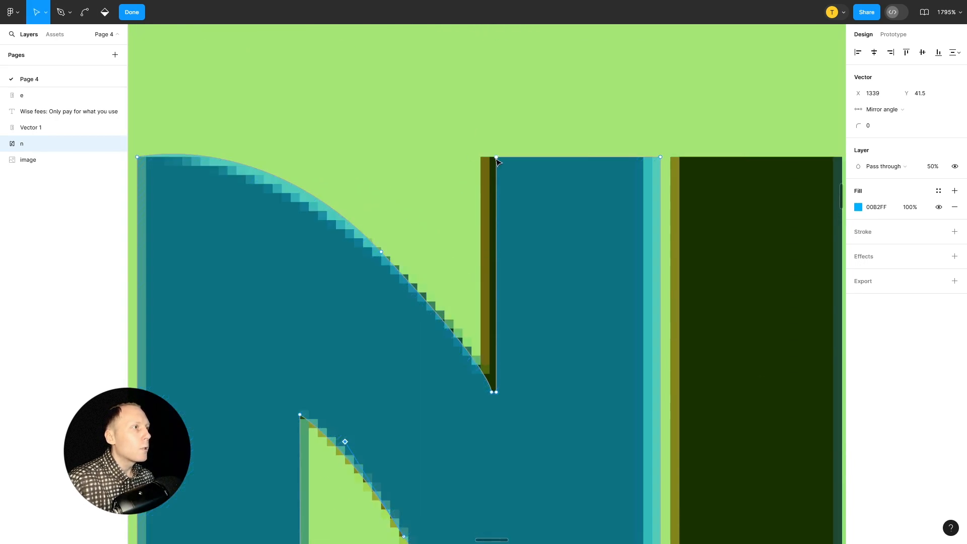
click(497, 158)
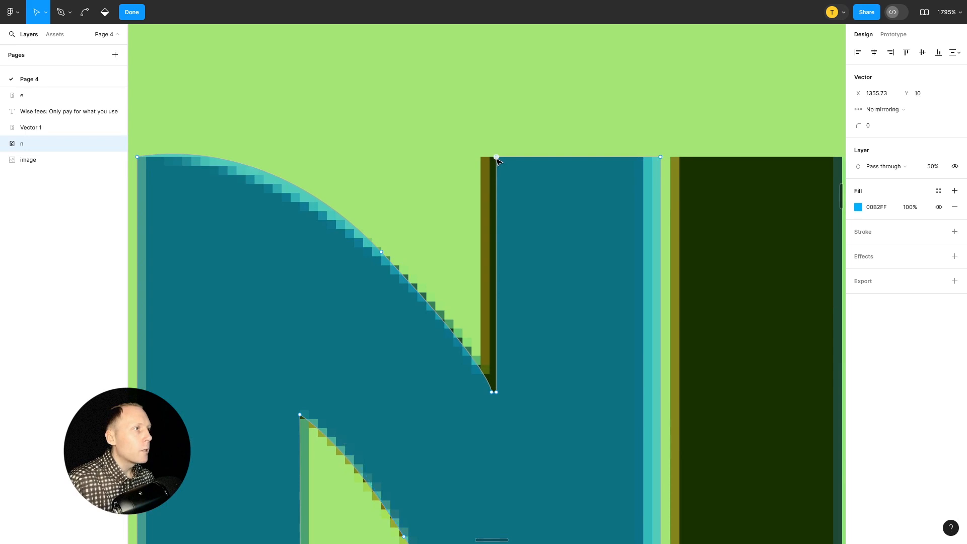
shift+click(496, 392)
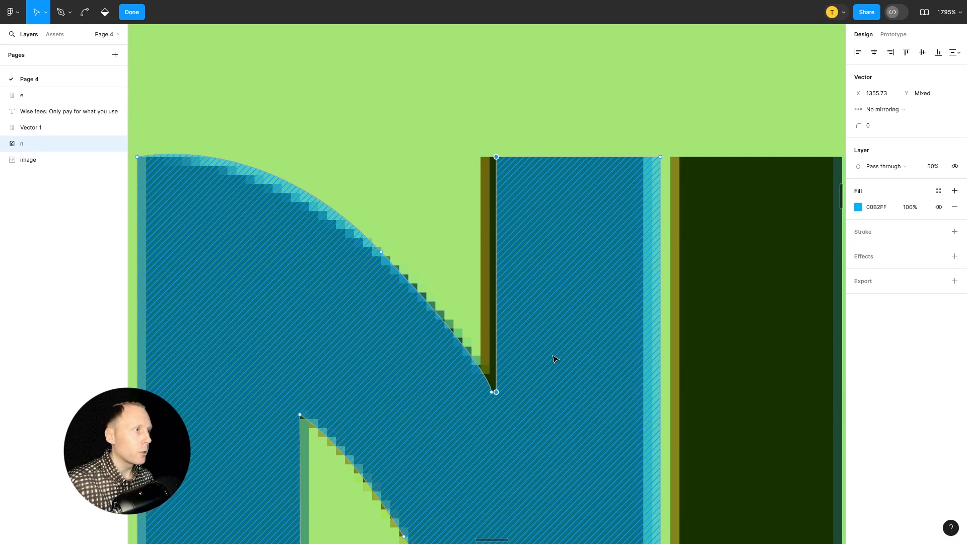
key(Left)
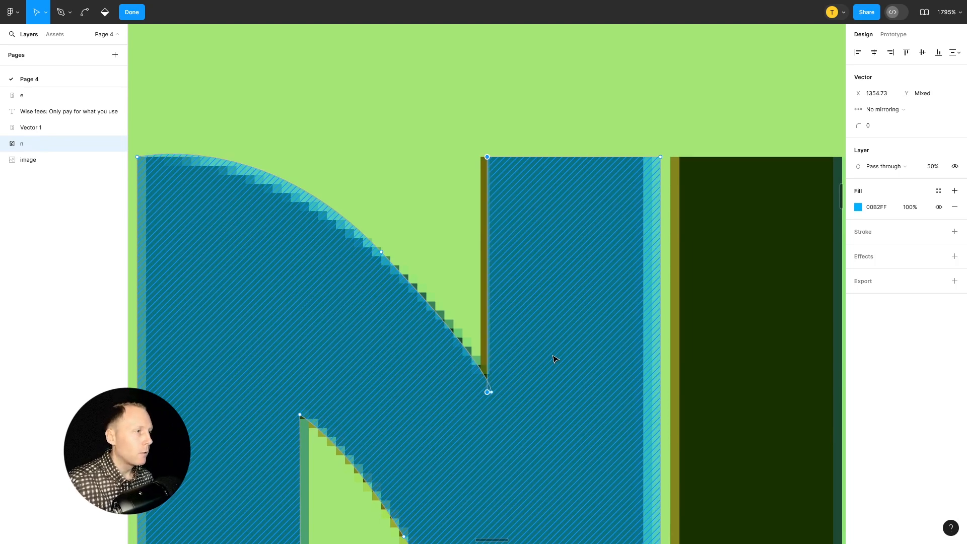
click(491, 392)
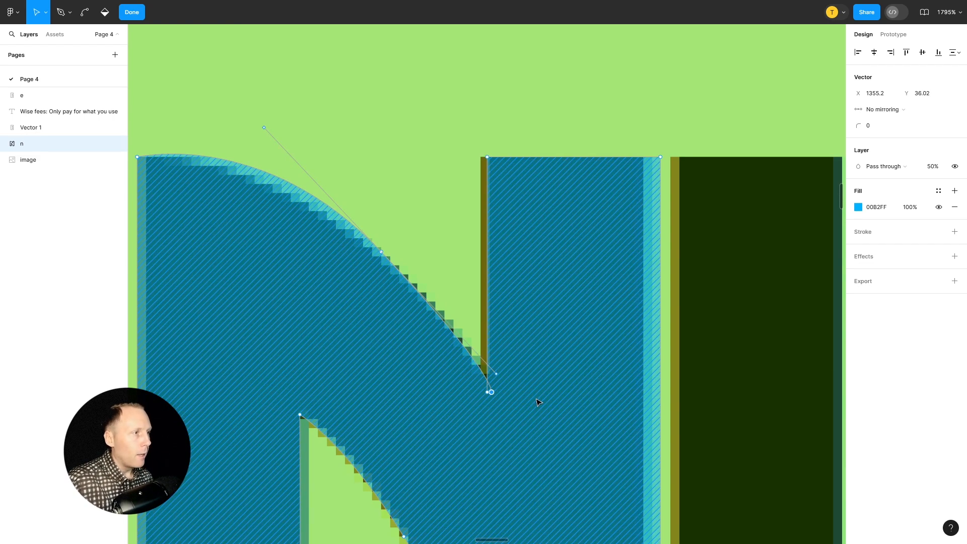
key(Left)
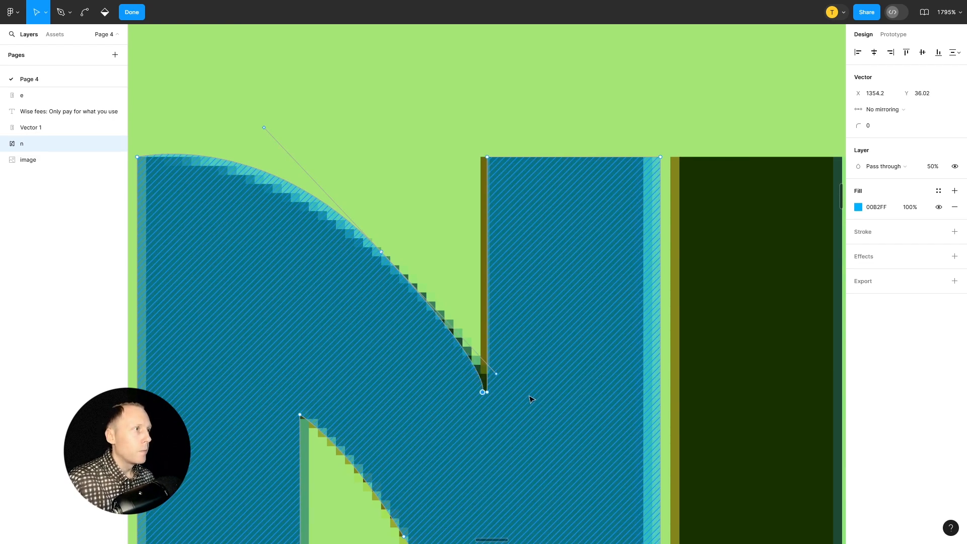
Finish editing the N's vector and move the letter above the word ONLY to X 1318, Y -71
scroll(529, 399, down, 3)
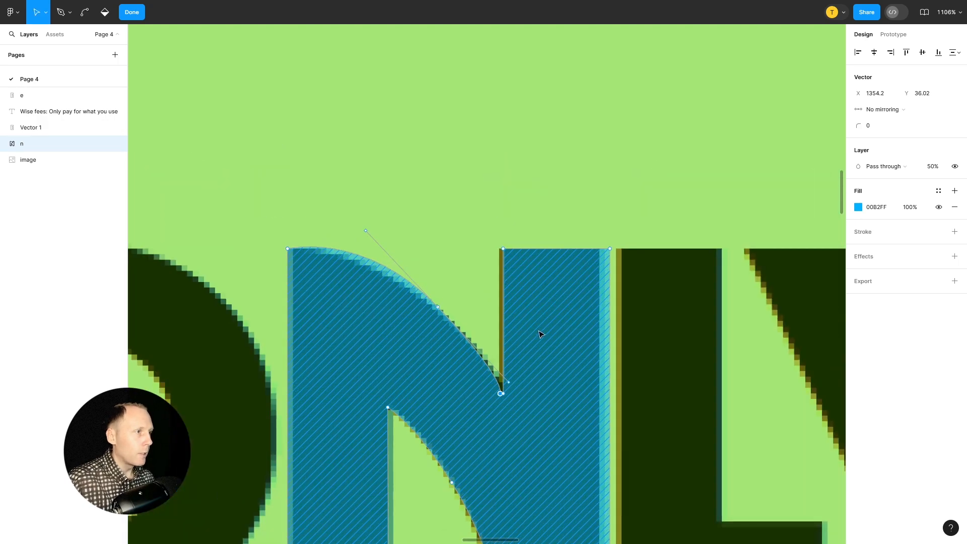
key(Escape)
scroll(529, 323, down, 4)
drag(531, 358, 538, 146)
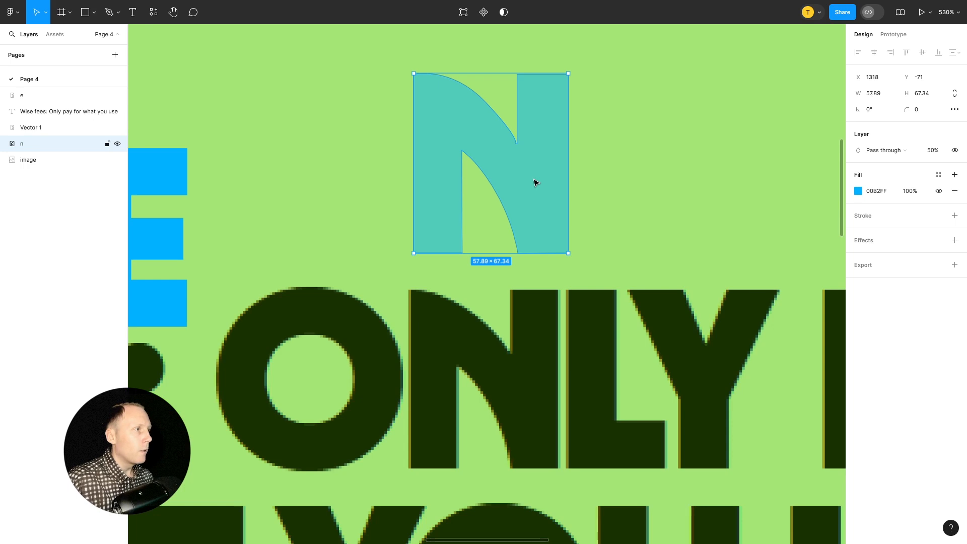
Restore the N's layer opacity to 100% and deselect the letter
click(935, 151)
text(100)
key(Return)
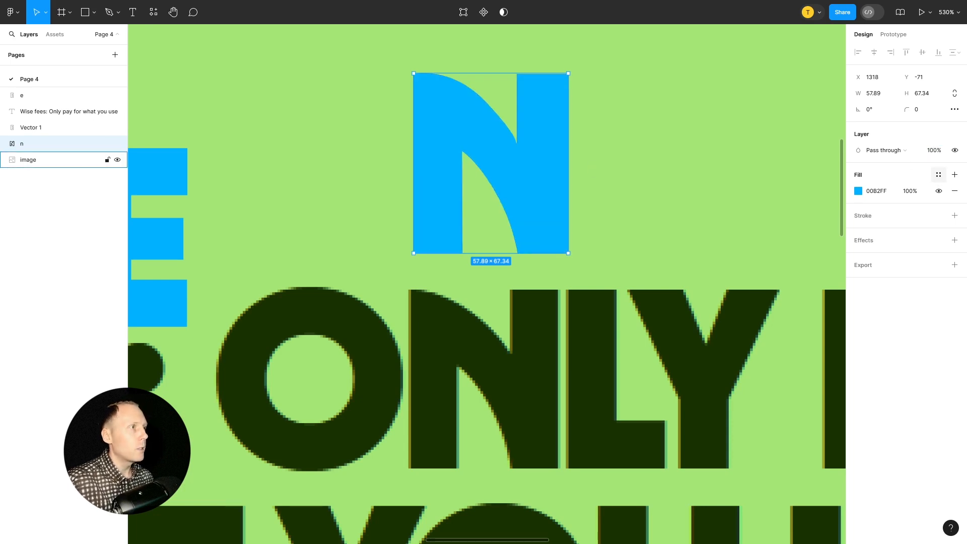
click(683, 147)
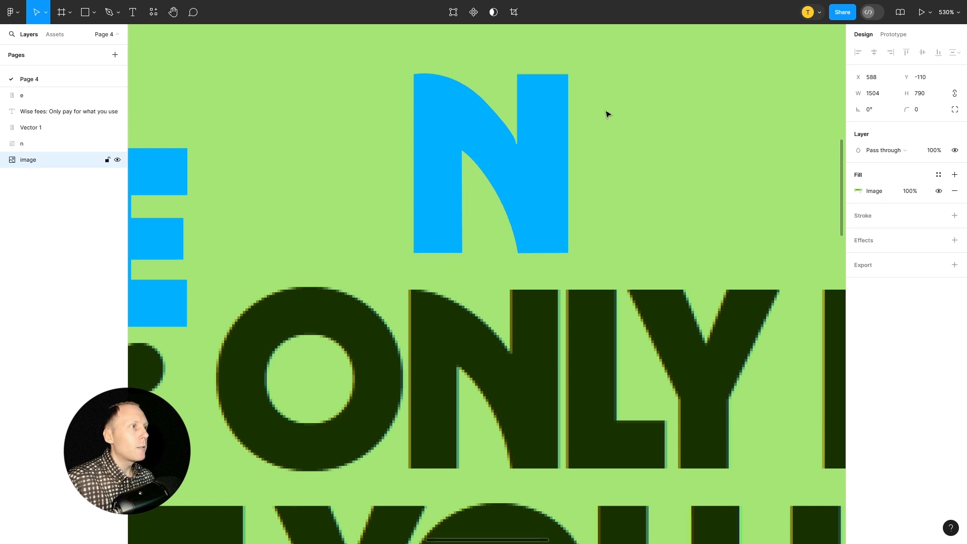
Close the small gap in the N's upper notch by snapping its left point onto the right one at X 1356.73, Y -44.64
scroll(607, 112, up, 10)
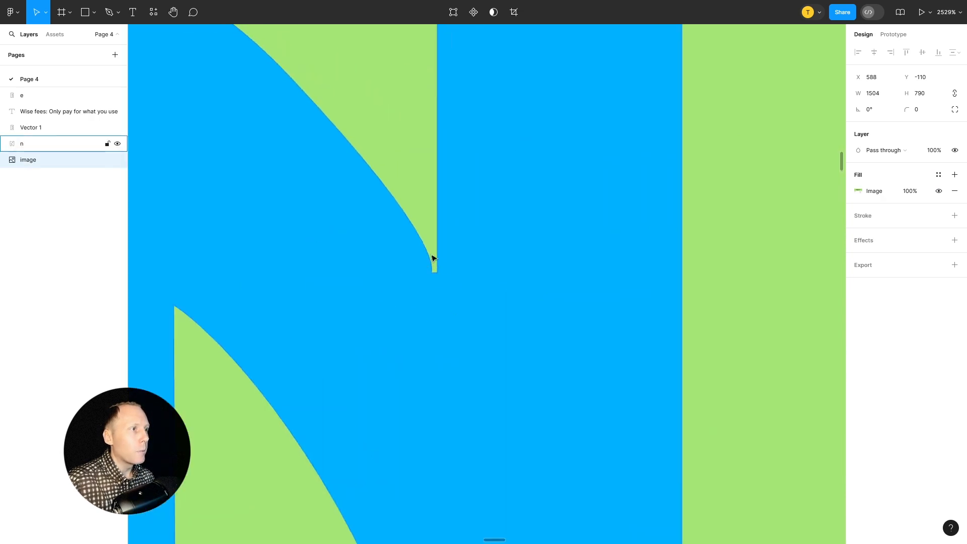
key(Return)
click(485, 248)
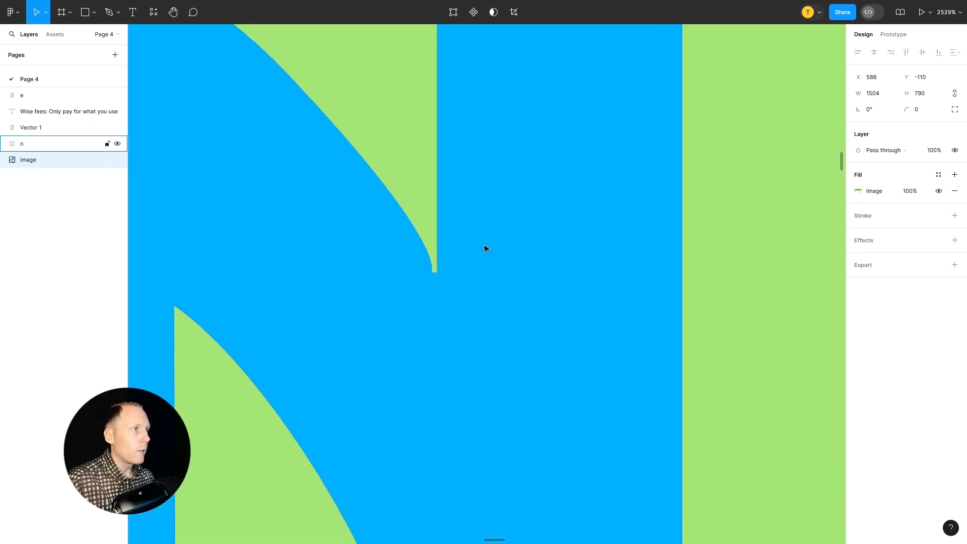
key(Return)
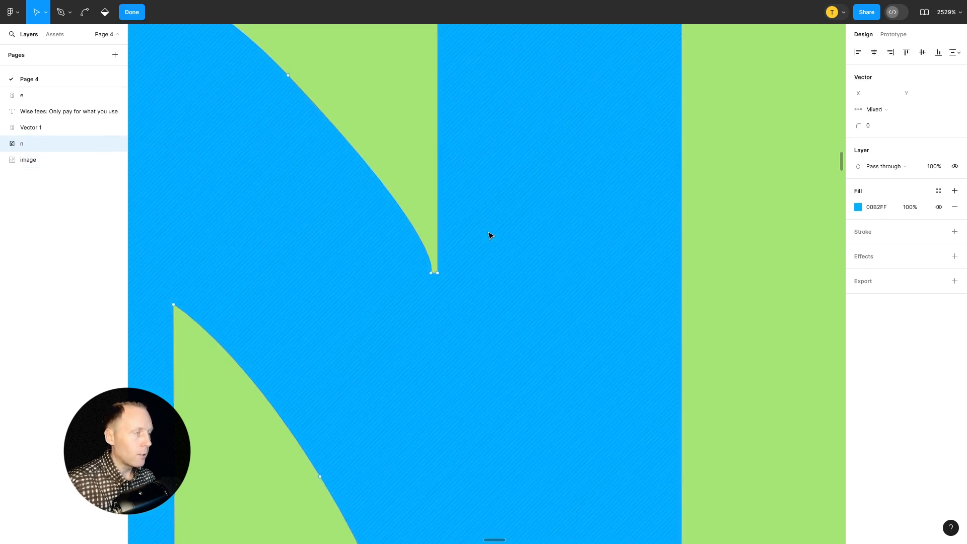
scroll(435, 274, up, 3)
click(434, 279)
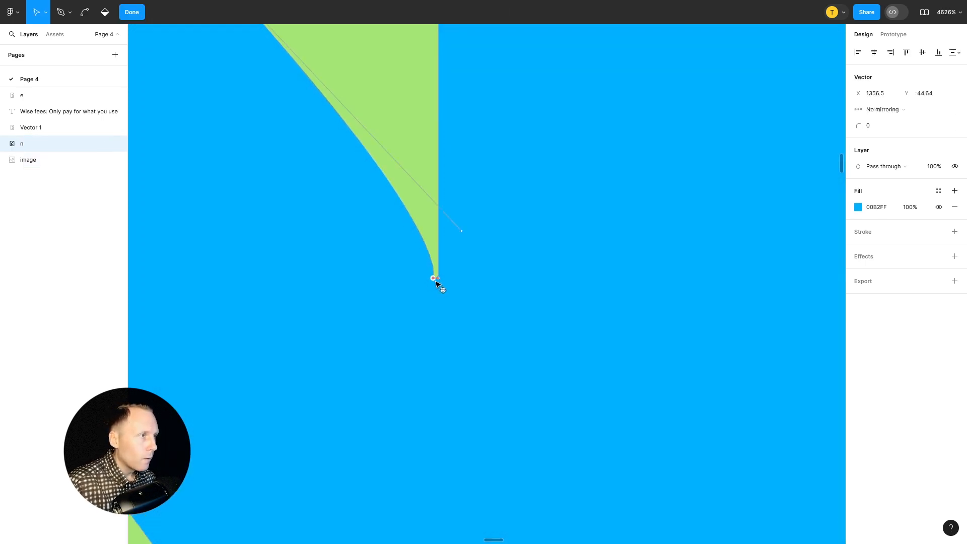
drag(436, 280, 438, 279)
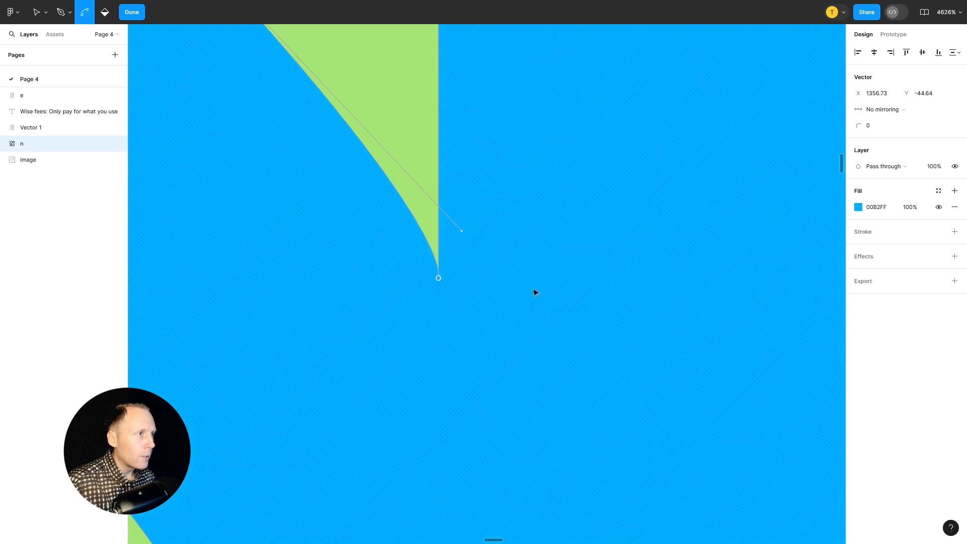
scroll(533, 290, down, 5)
key(Escape)
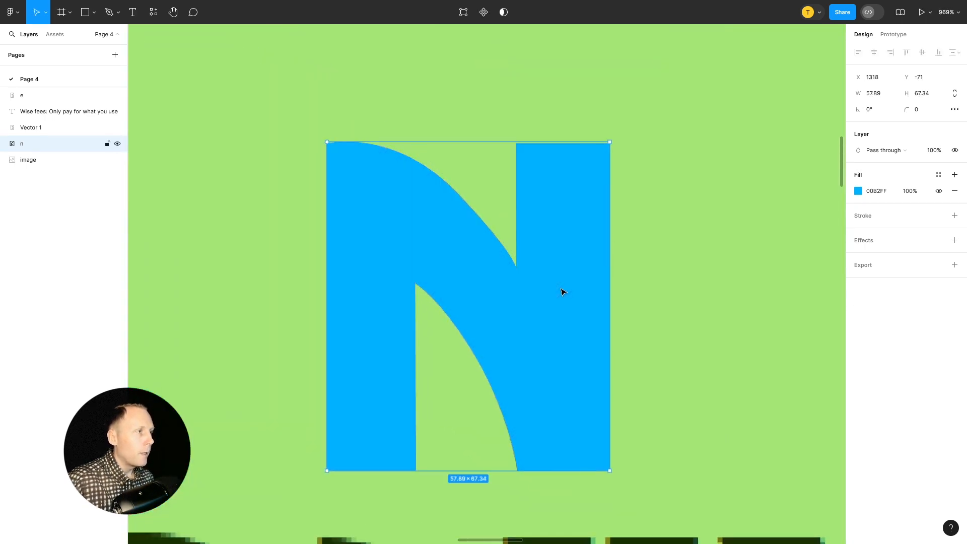
Move the N slightly to X 1315, Y -71, and change its fill to purple 7131C2
scroll(567, 306, down, 3)
scroll(623, 246, down, 3)
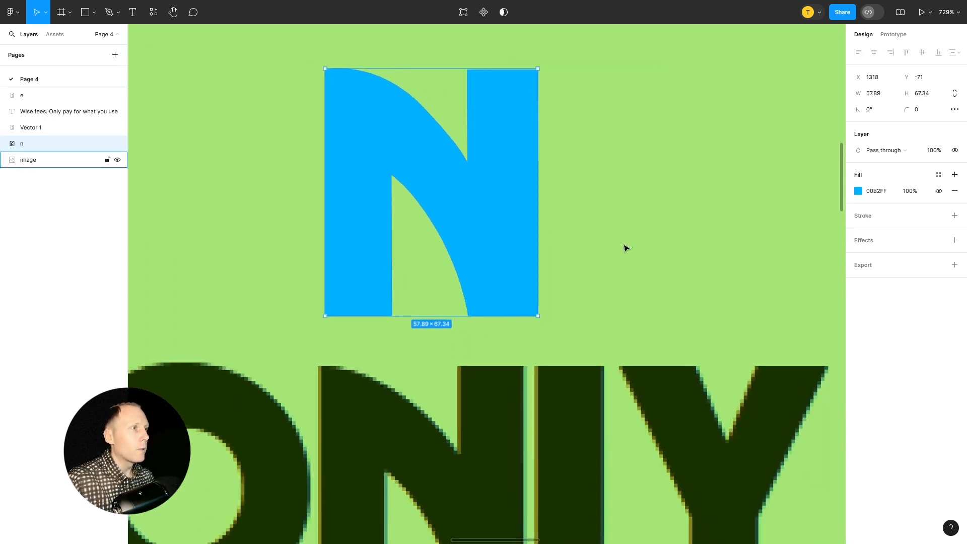
scroll(626, 248, down, 2)
mouse_move(528, 231)
mouse_down()
mouse_move(509, 231)
mouse_move(518, 218)
mouse_move(525, 224)
mouse_up()
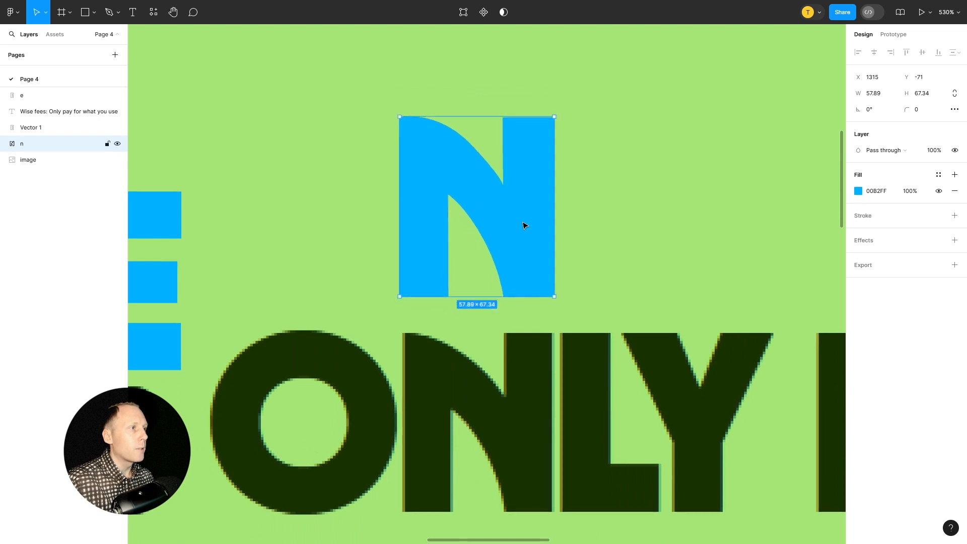
click(858, 191)
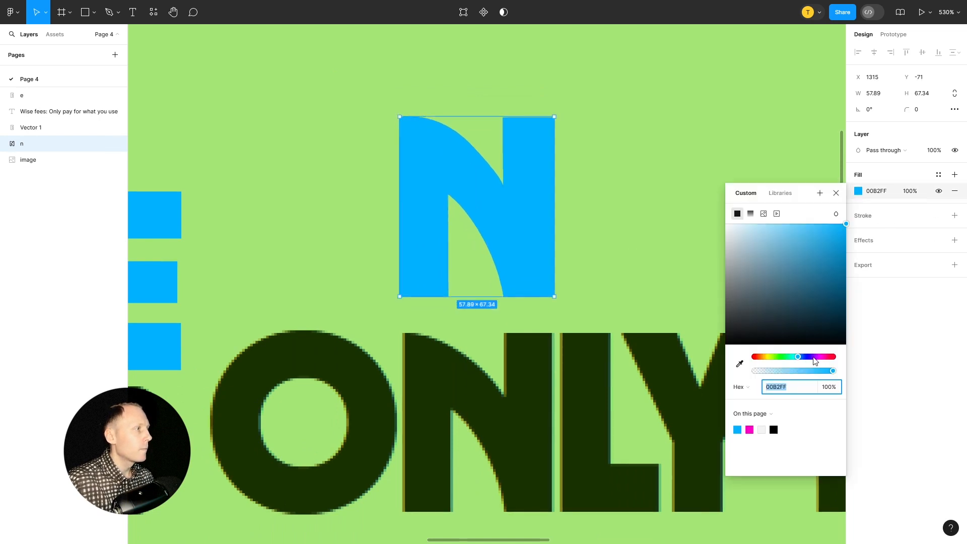
click(813, 357)
click(816, 255)
click(836, 193)
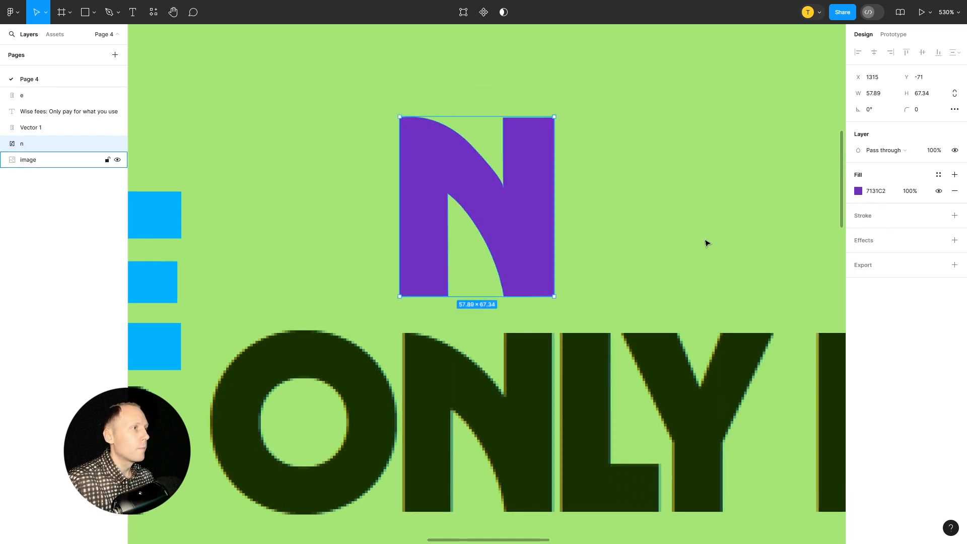
Reposition the purple N above the word ONLY at X 1317, Y -68
scroll(705, 244, down, 3)
mouse_move(576, 211)
mouse_down()
mouse_move(578, 376)
mouse_move(588, 225)
mouse_move(579, 216)
mouse_up()
scroll(615, 242, down, 3)
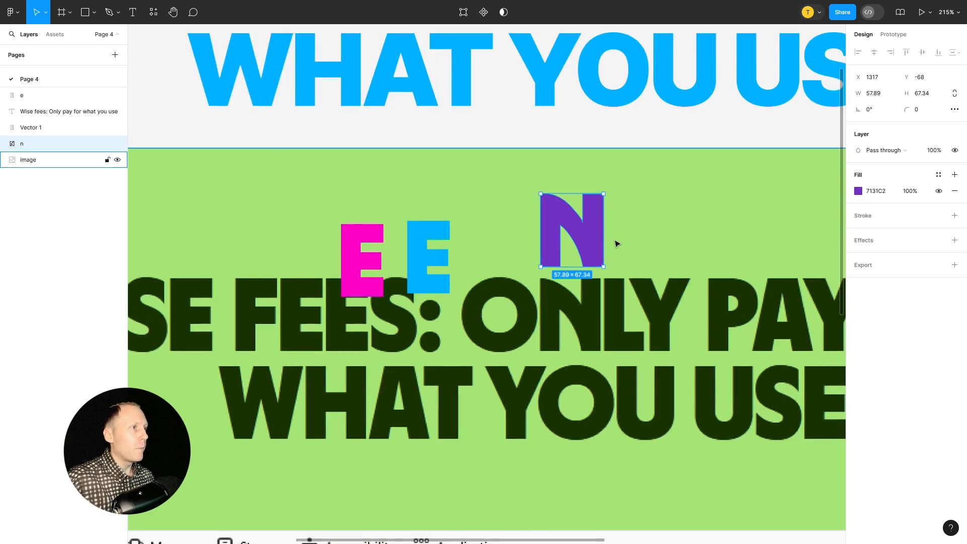